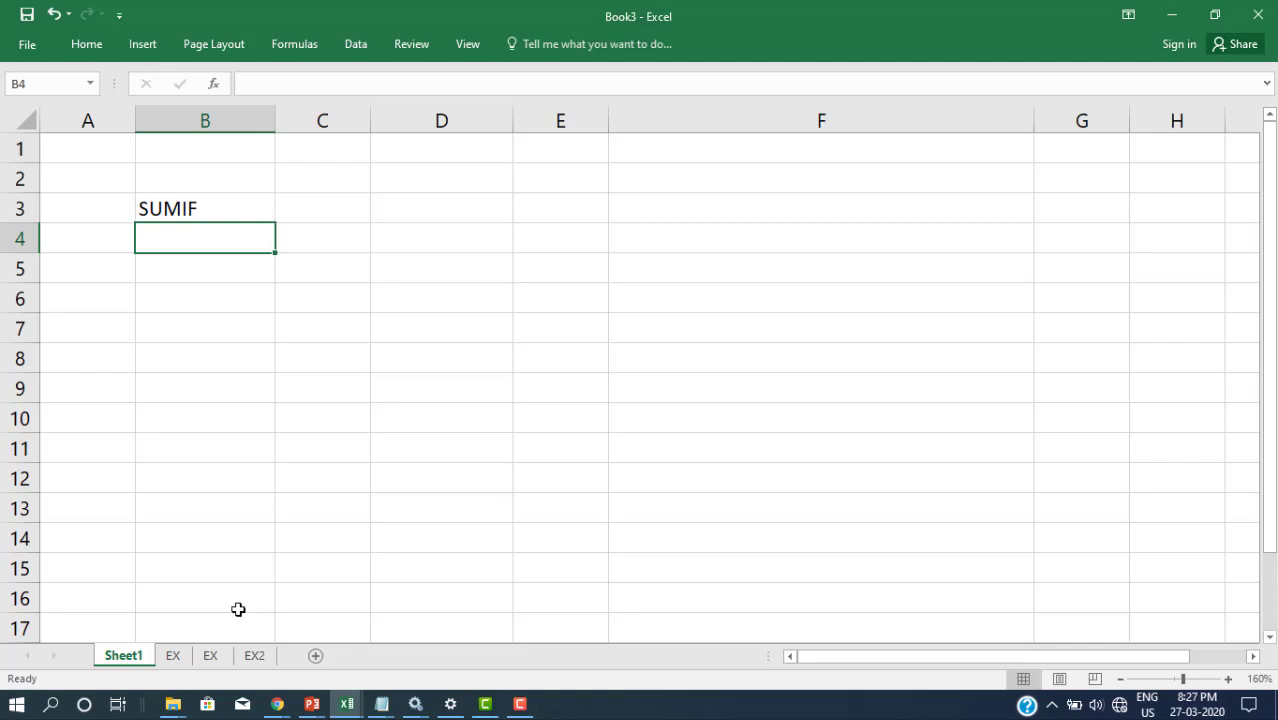
Step: Switch to the EX sheet holding the Student's Payment Details table
click(222, 656)
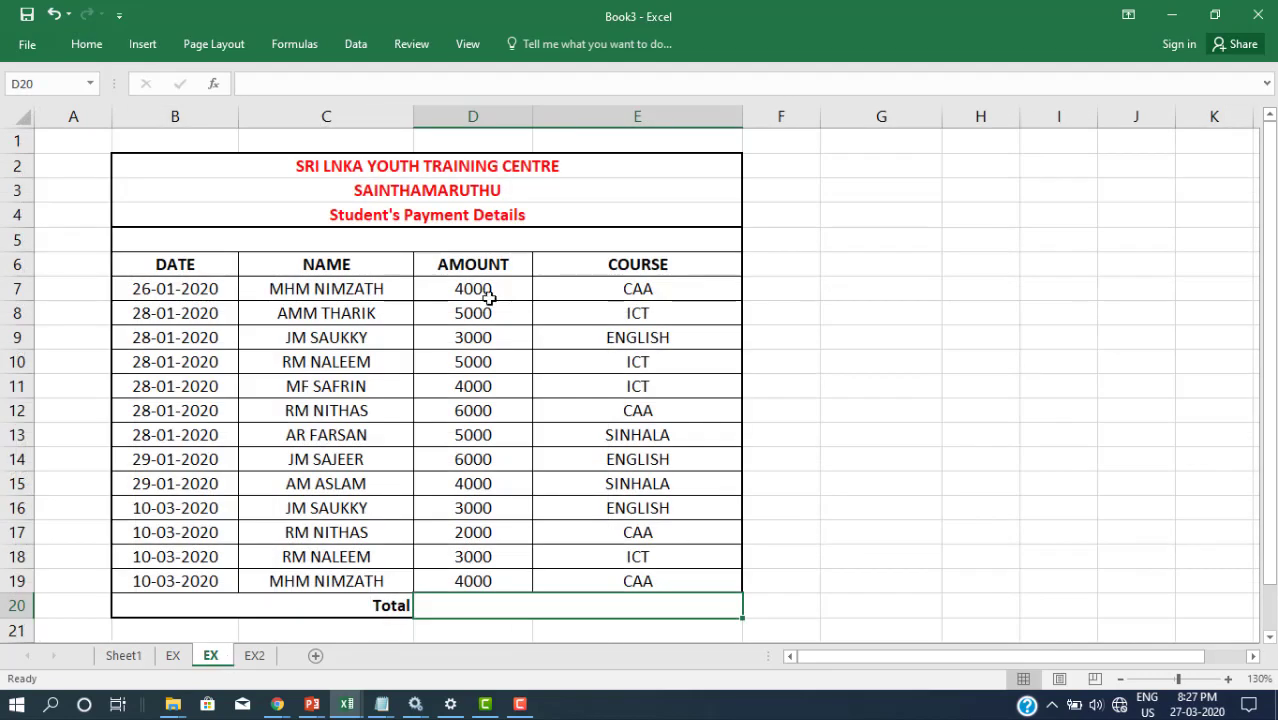
Step: Total the AMOUNT column D7:D19 in D20 with AutoSum, giving 54000
drag(493, 291, 462, 582)
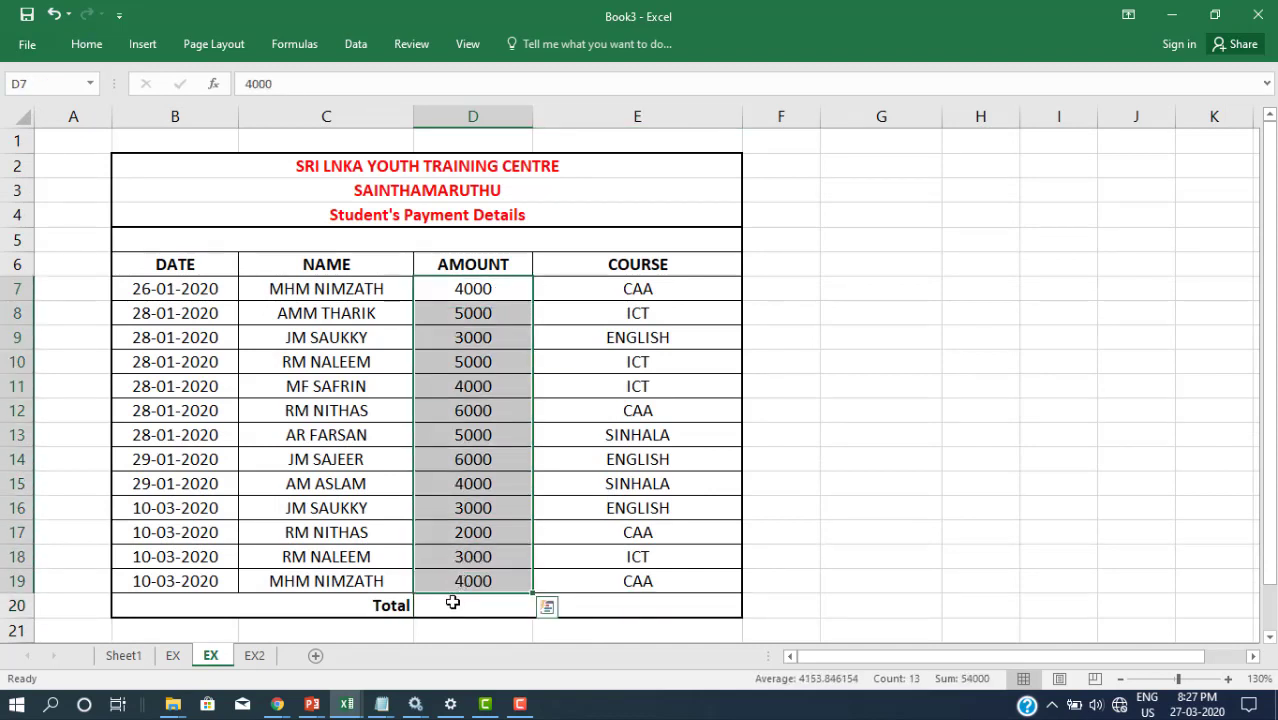
click(452, 605)
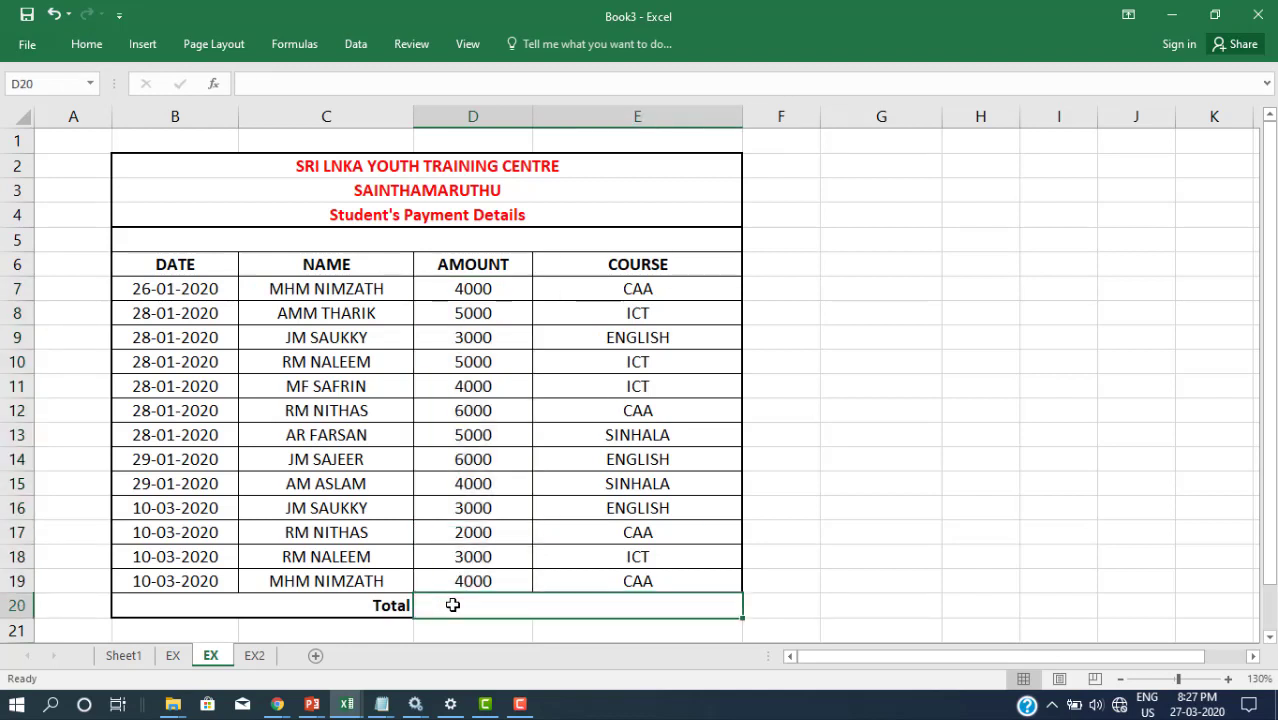
key(alt+equal)
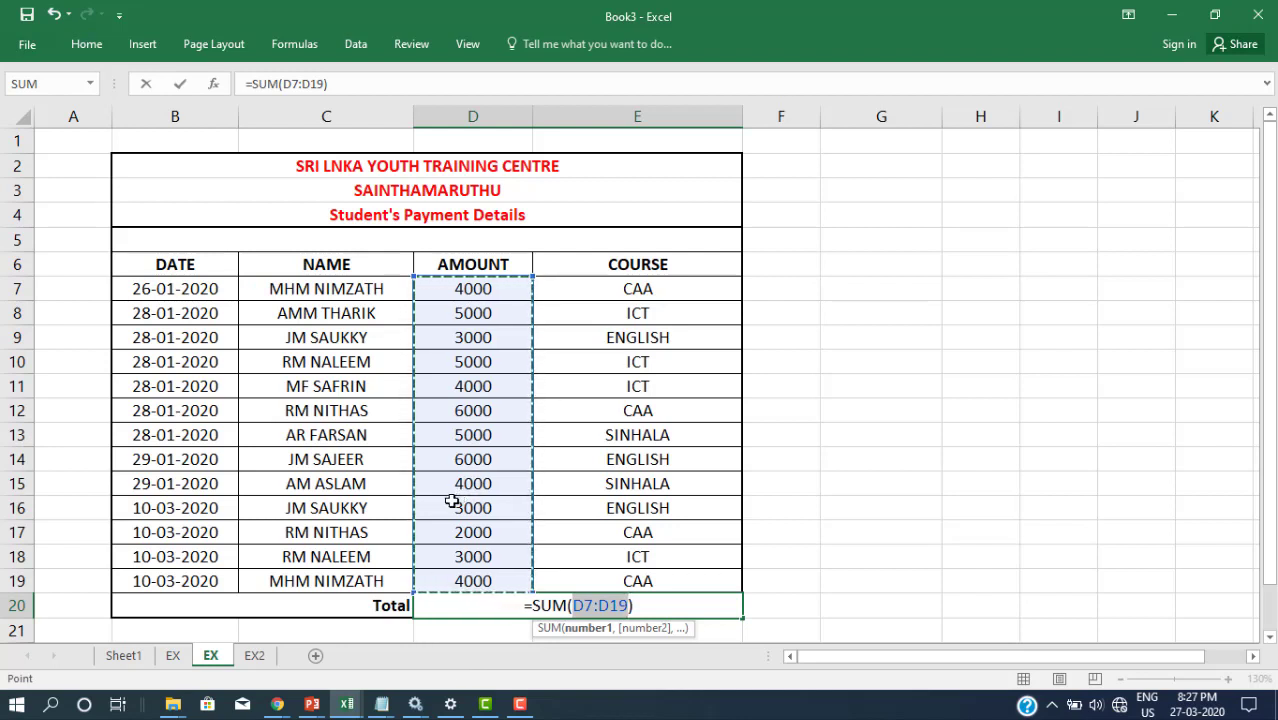
key(Return)
Step: Enter 15 in G15, H15 and I15 and AutoSum them in J15 to get 45
click(874, 484)
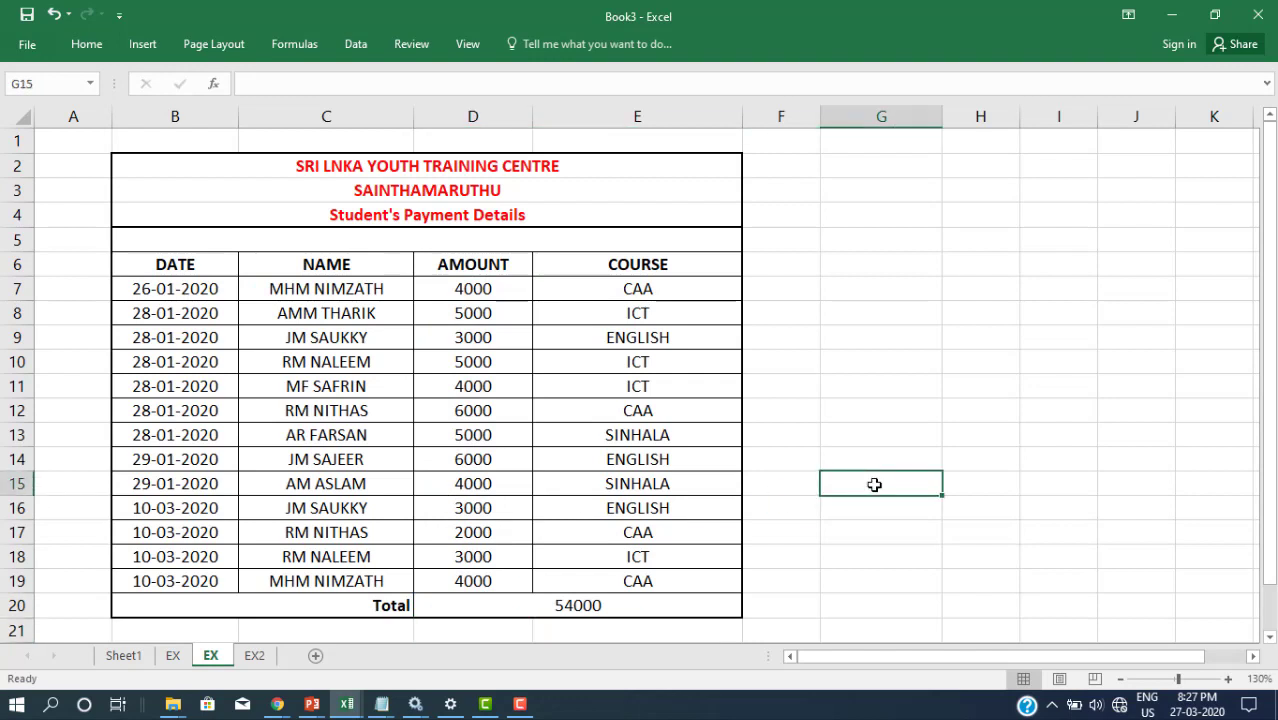
text(15)
key(Tab)
text(15)
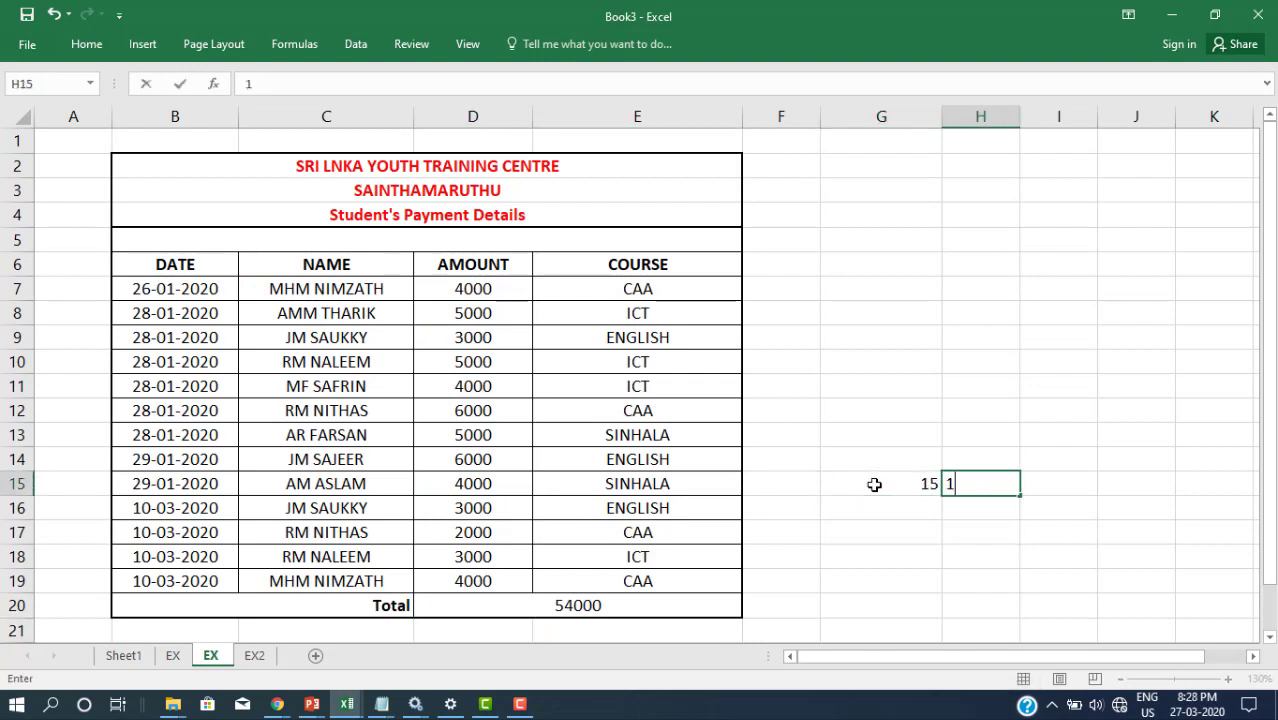
key(Tab)
text(15)
key(Tab)
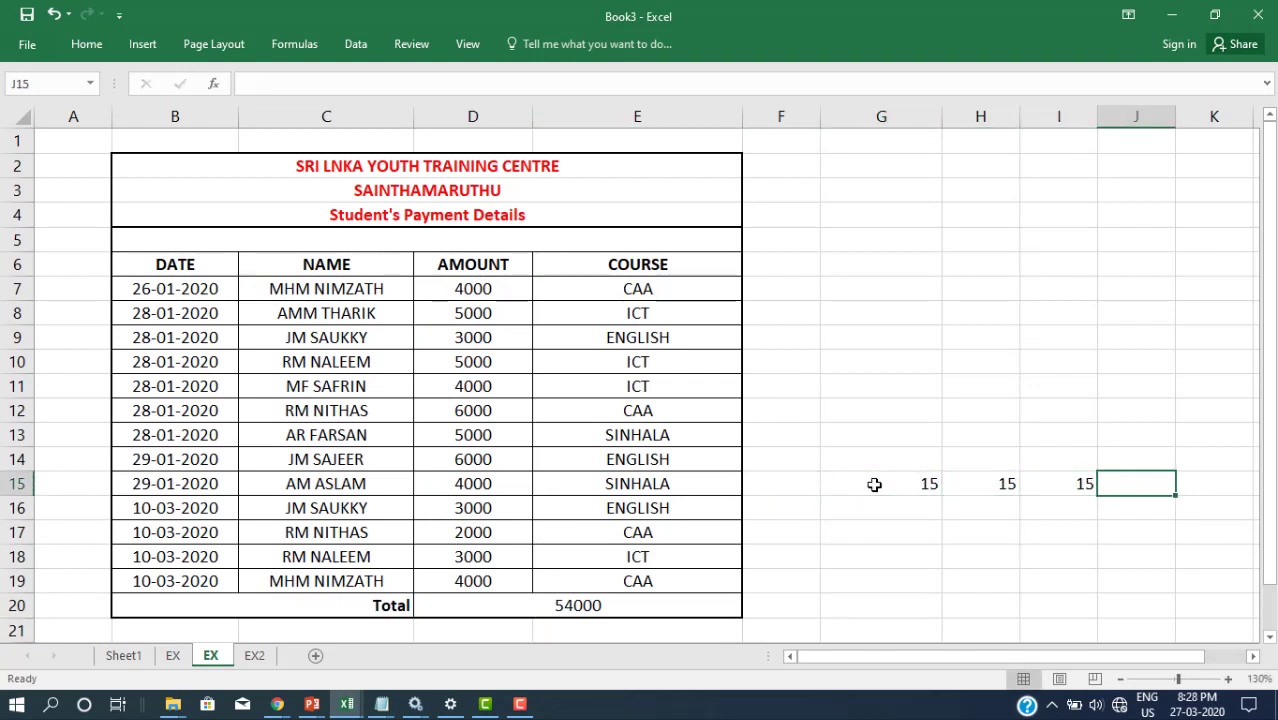
key(alt+equal)
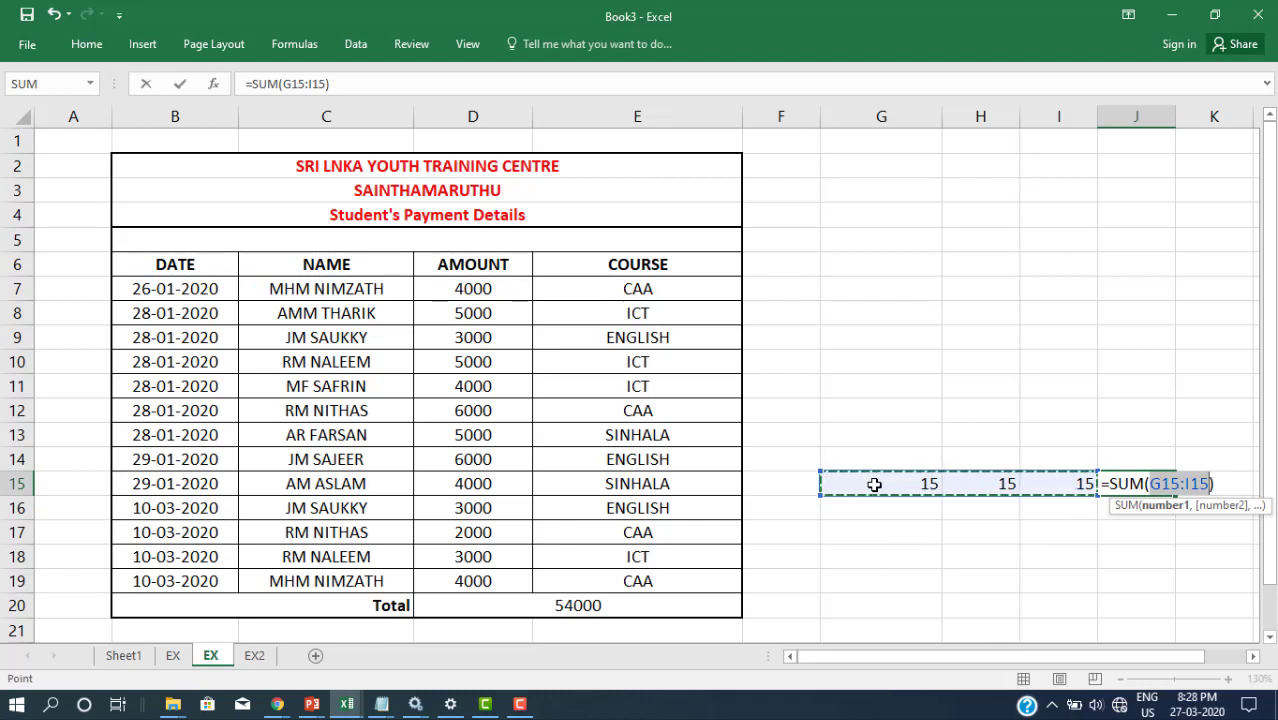
key(Return)
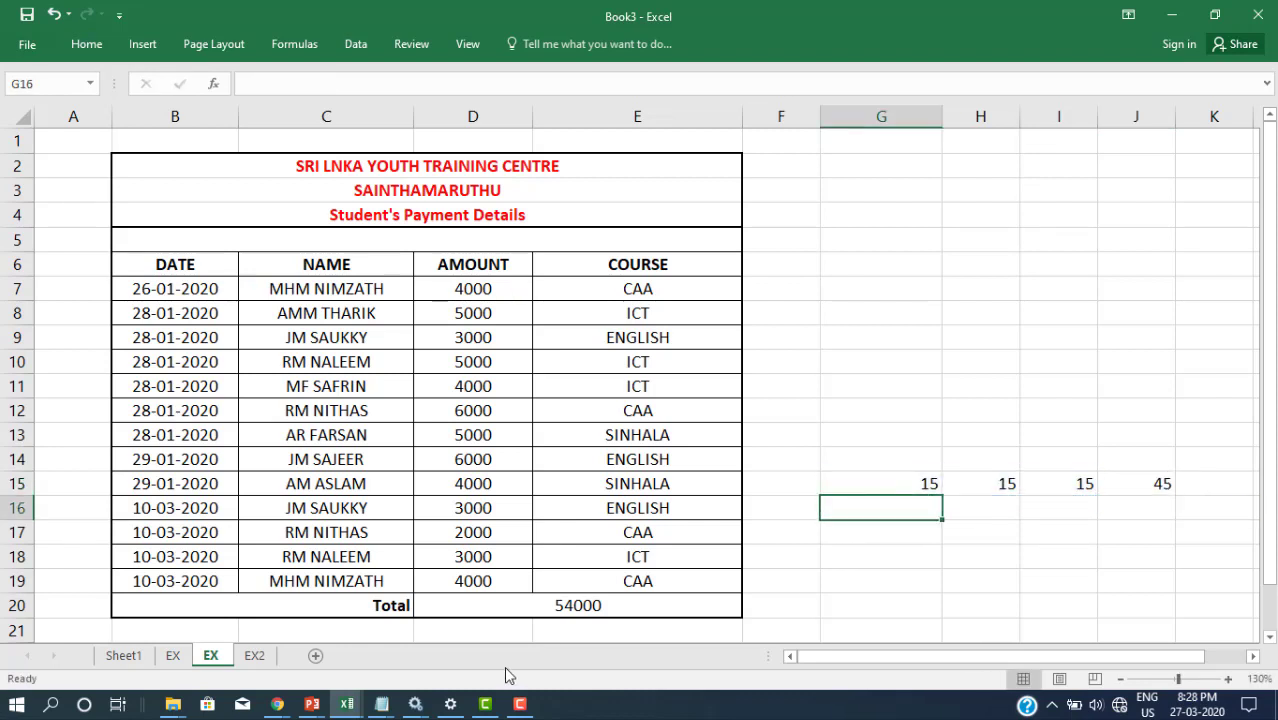
Step: Review the D20 total formula =SUM(D7:D19) without changing it
double_click(490, 605)
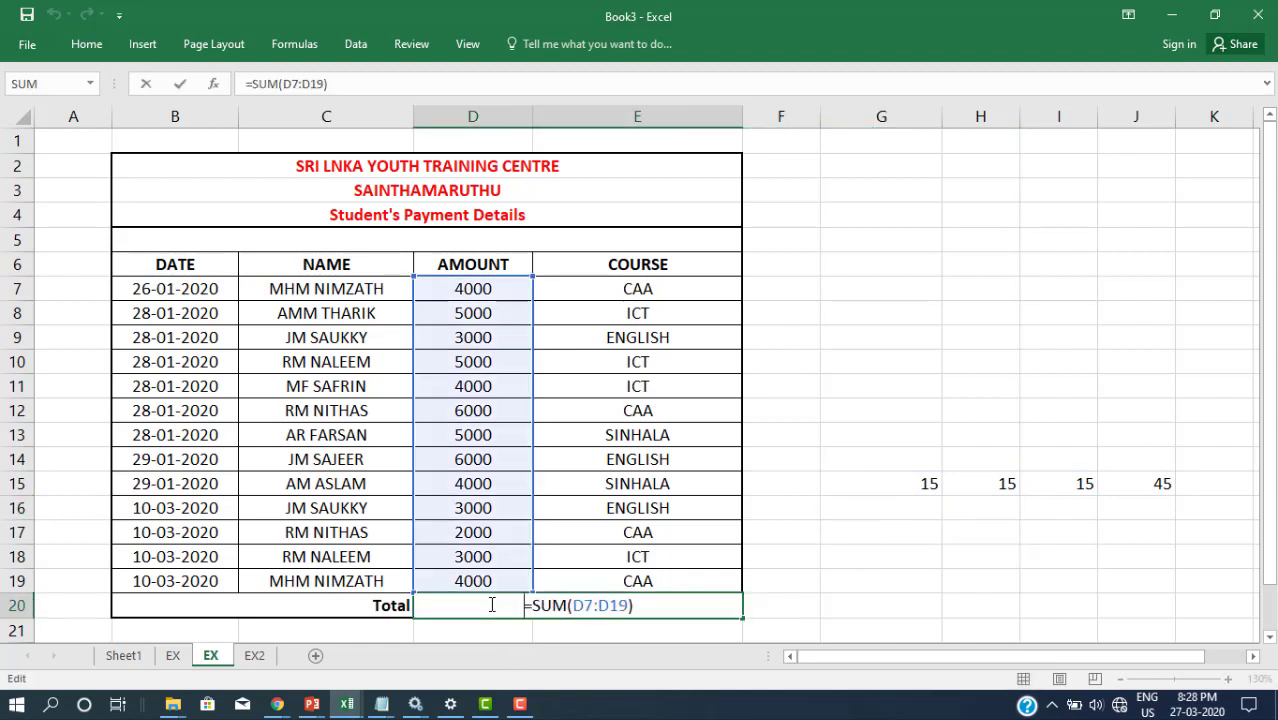
key(Return)
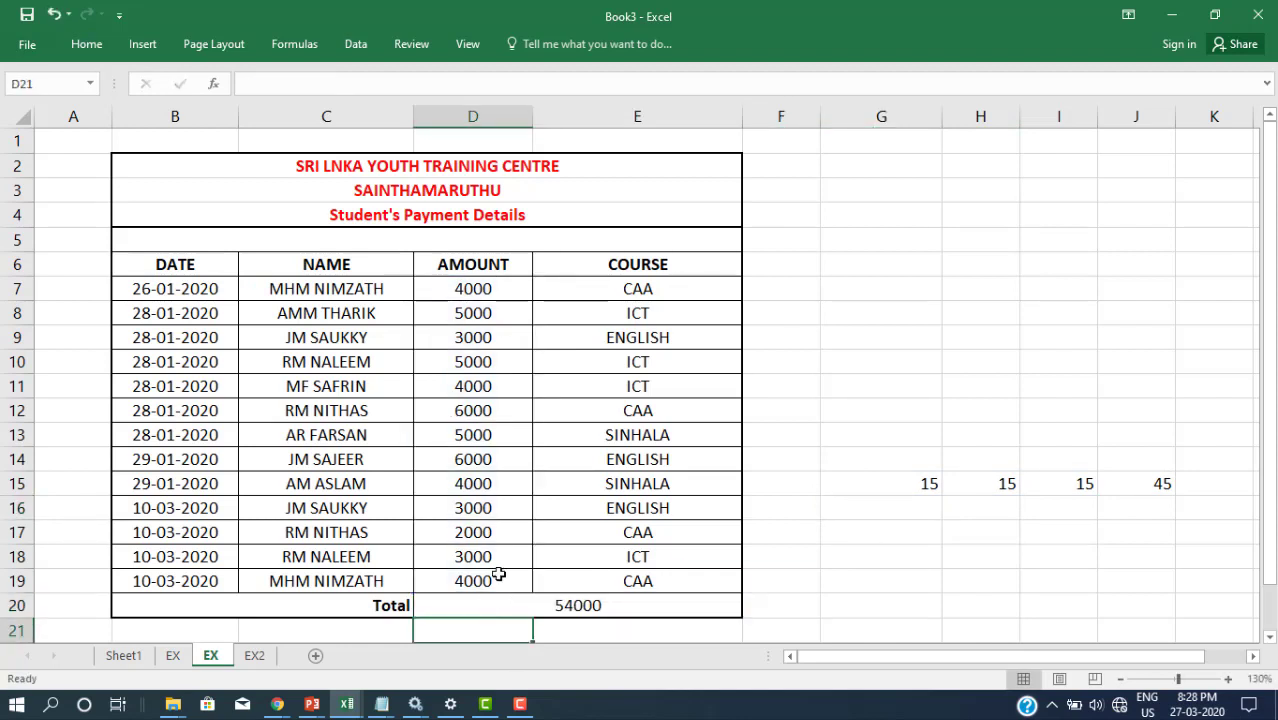
click(364, 291)
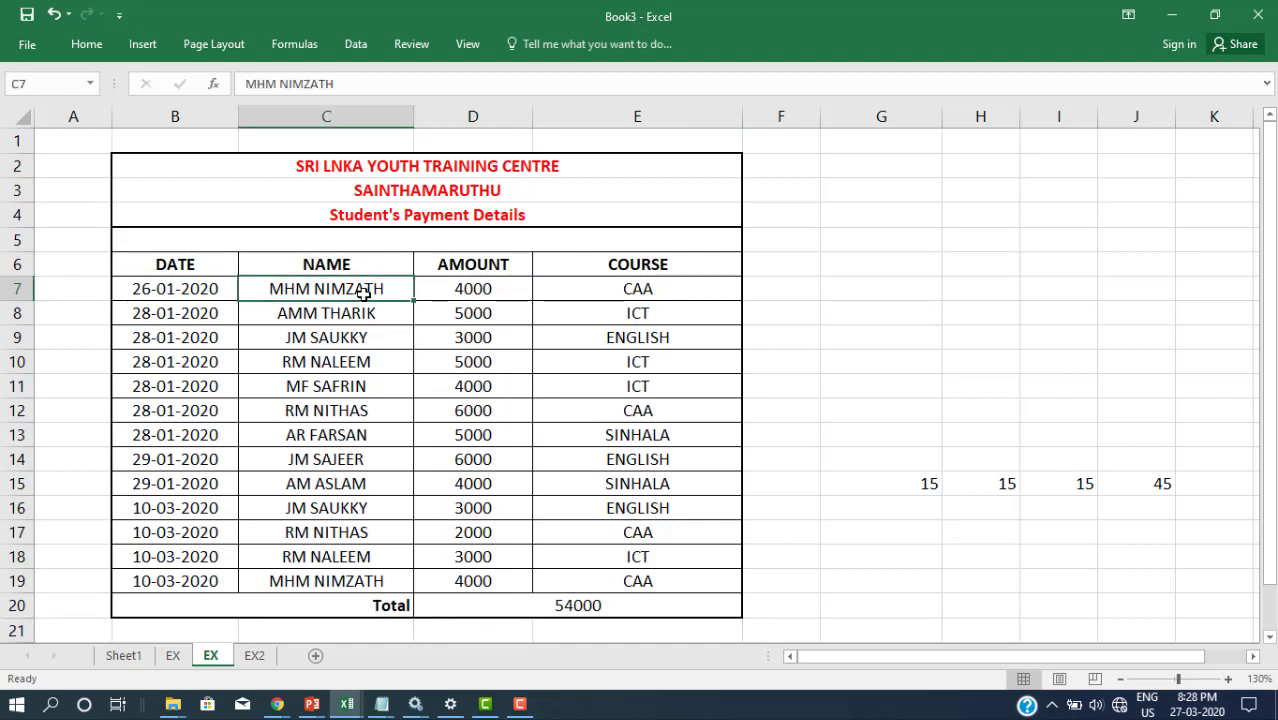
Step: Start a =SUMIF( formula in G6, previewing its arguments and then removing the commas
click(853, 264)
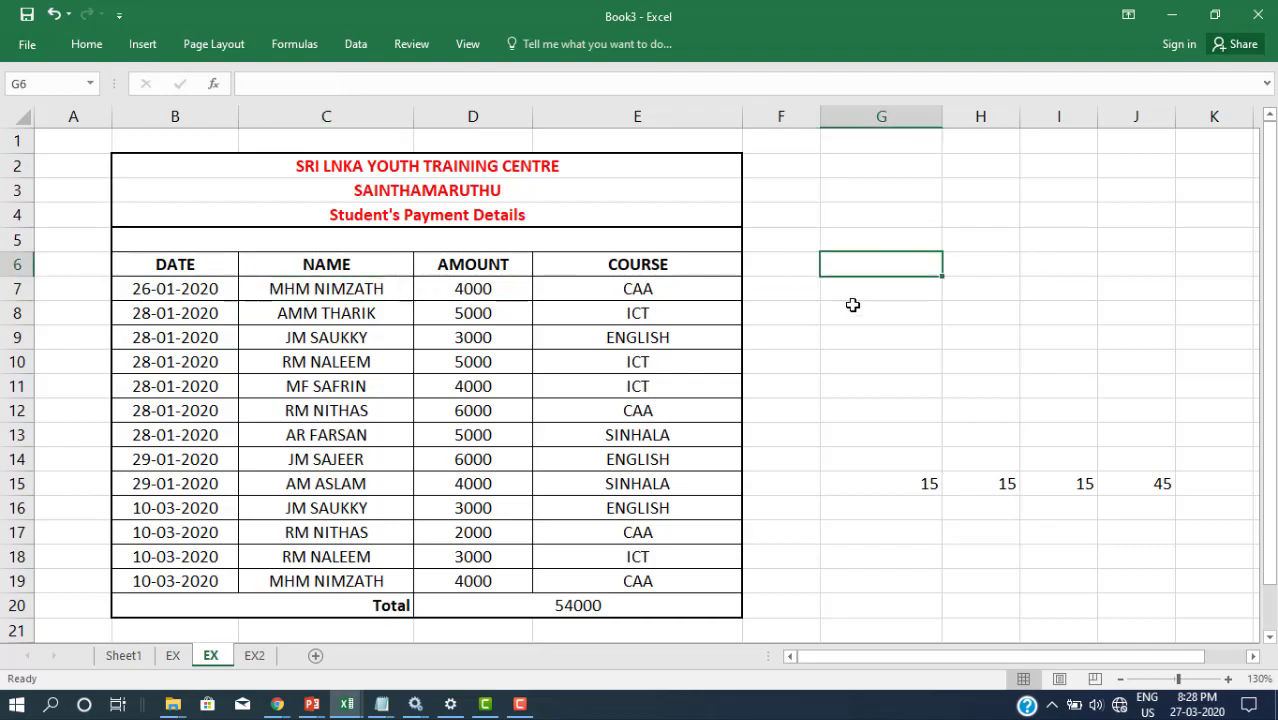
text(=SUMIF)
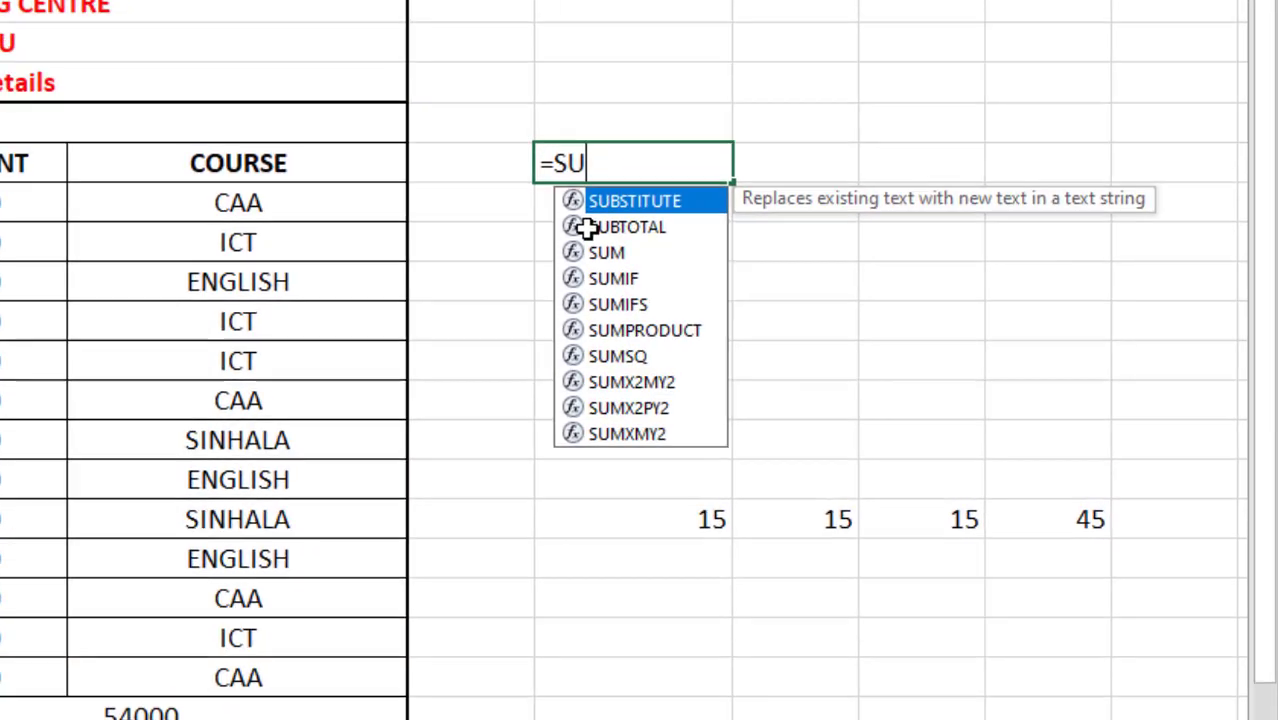
text(()
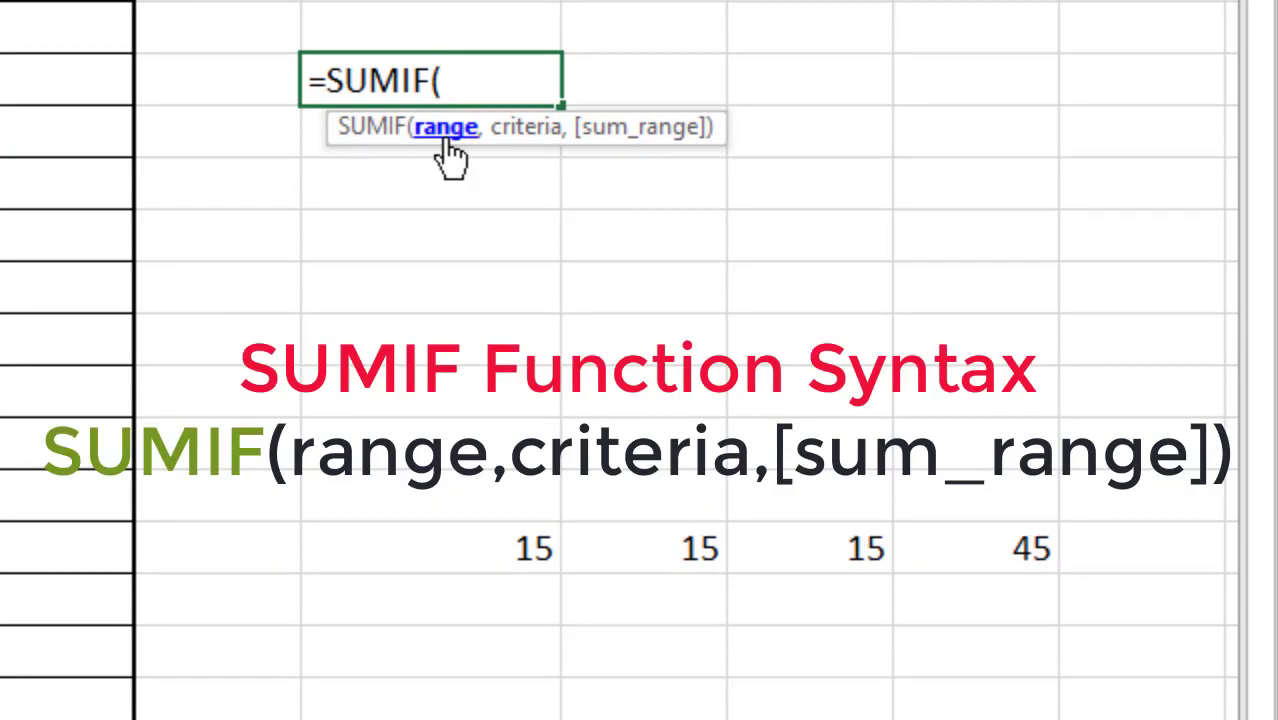
text(,)
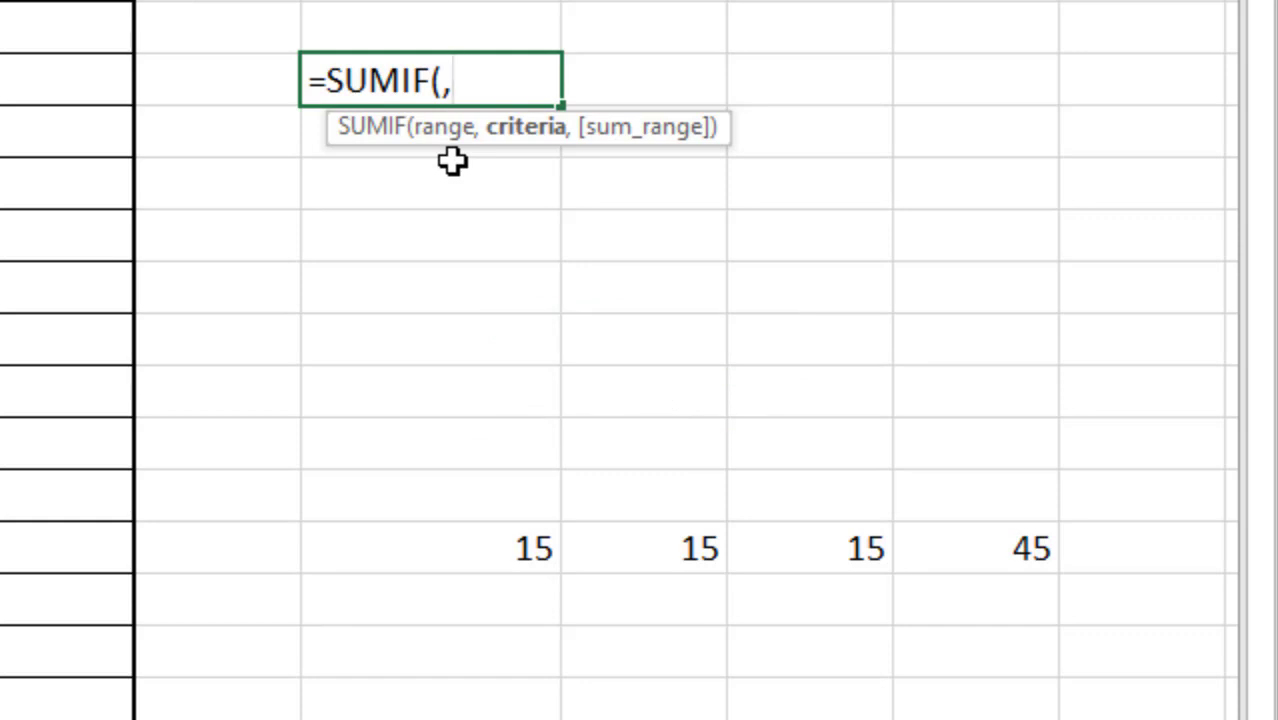
text(,)
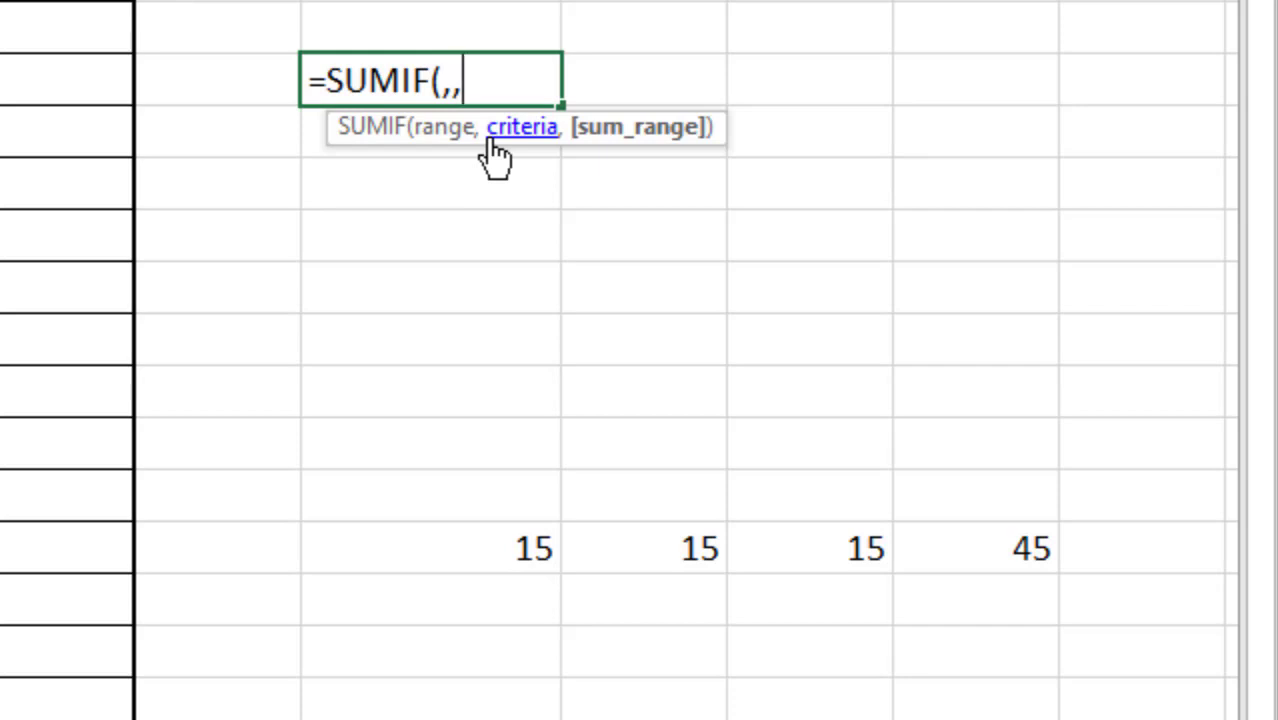
key(BackSpace)
key(BackSpace)
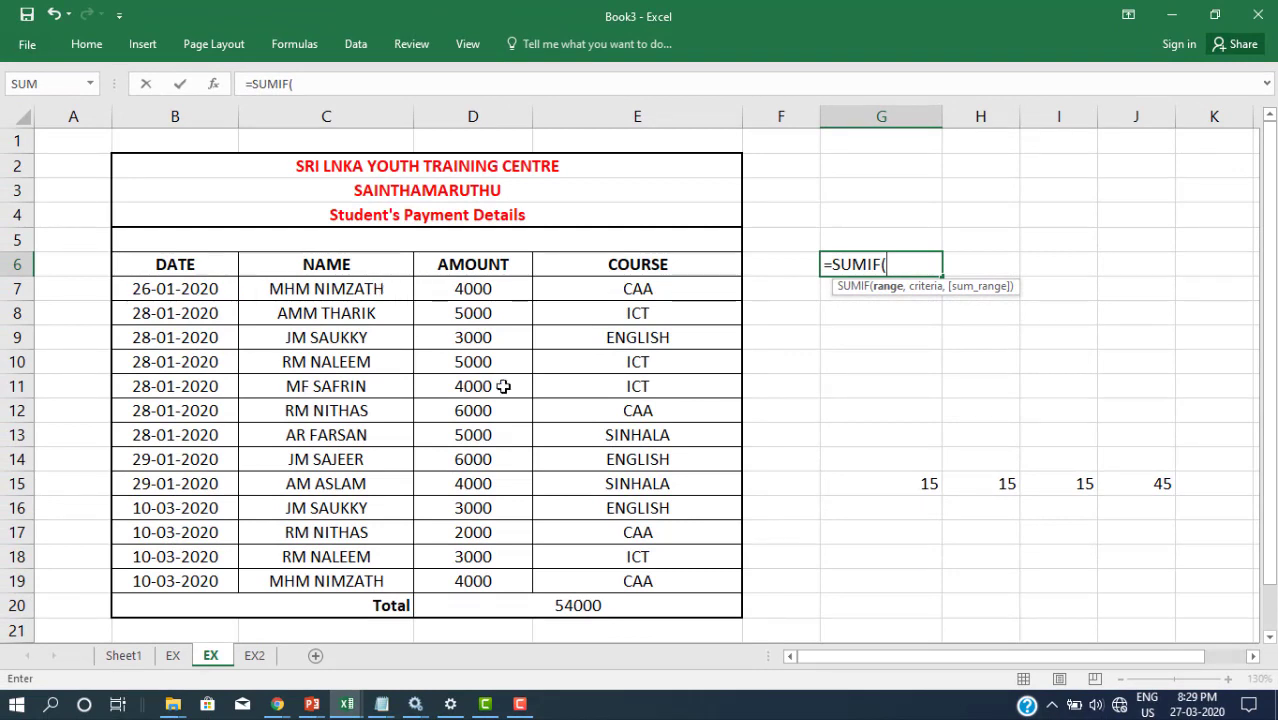
Step: Give G6's SUMIF the range C7:C19 and the first student's name in quotes as criteria
text(C7)
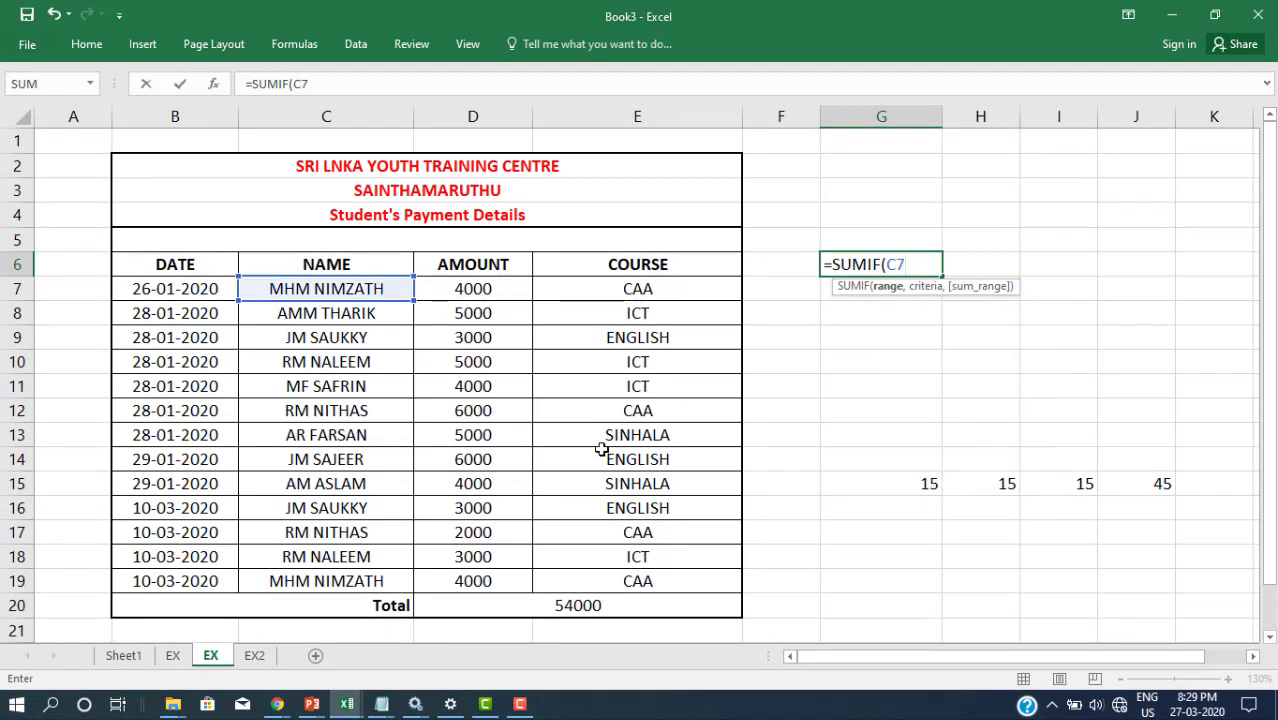
text(:C19)
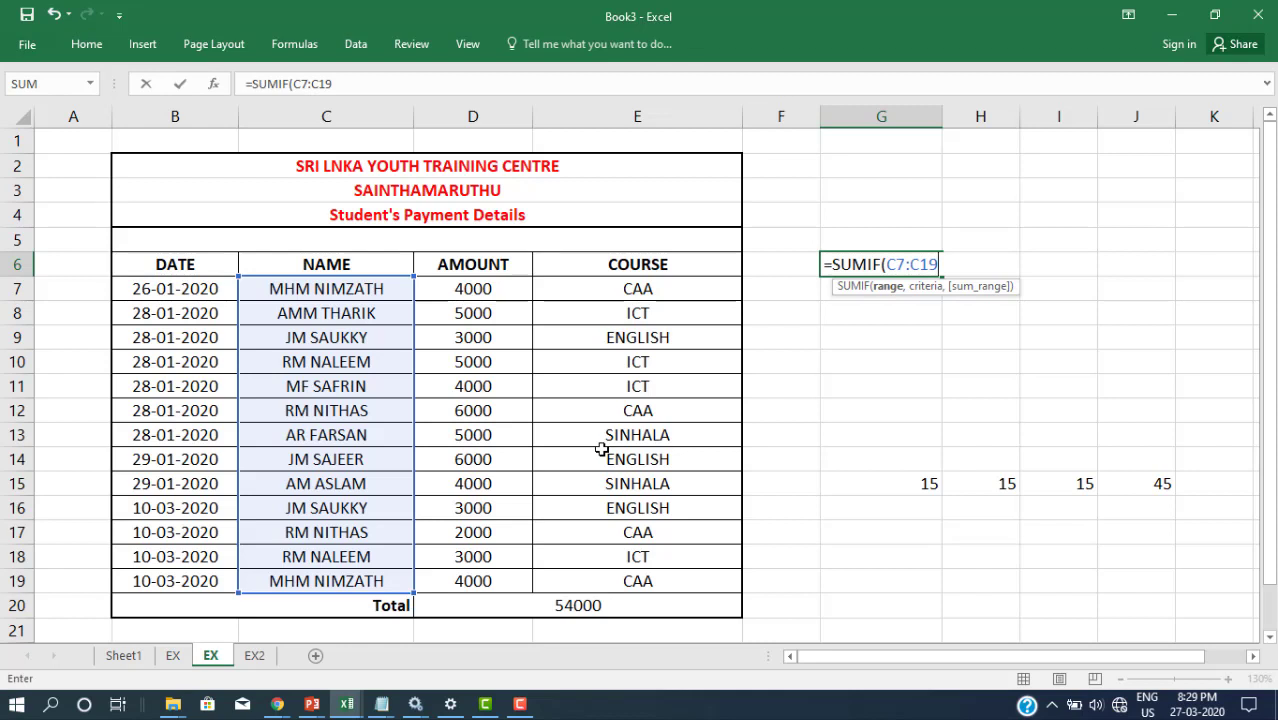
text(,)
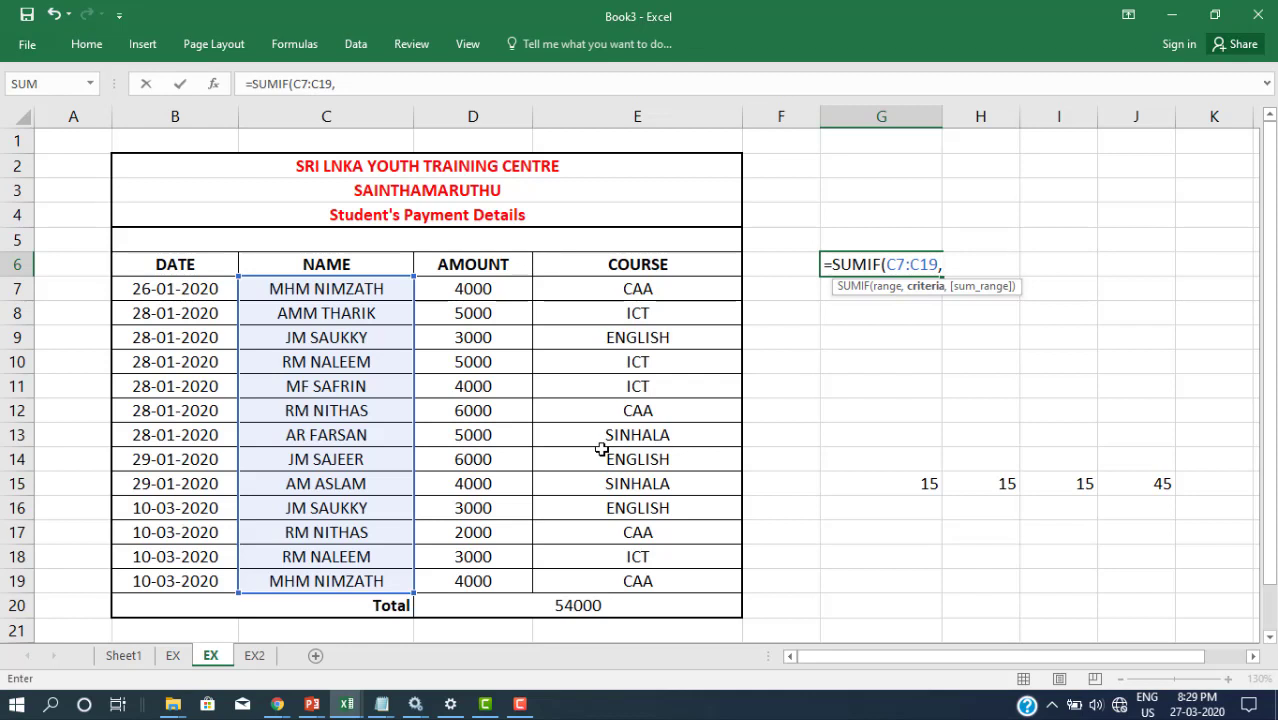
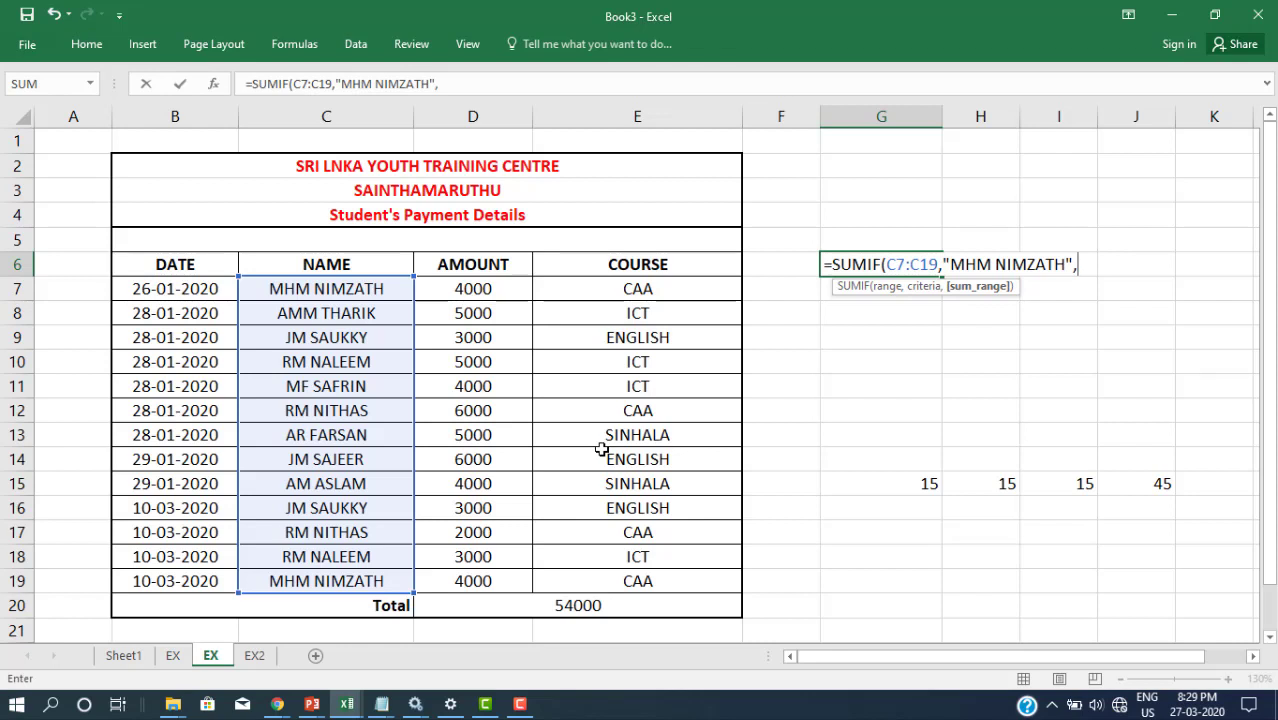
Step: Finish G6's SUMIF with sum range D7:D19, returning that student's total of 8000
text(D7)
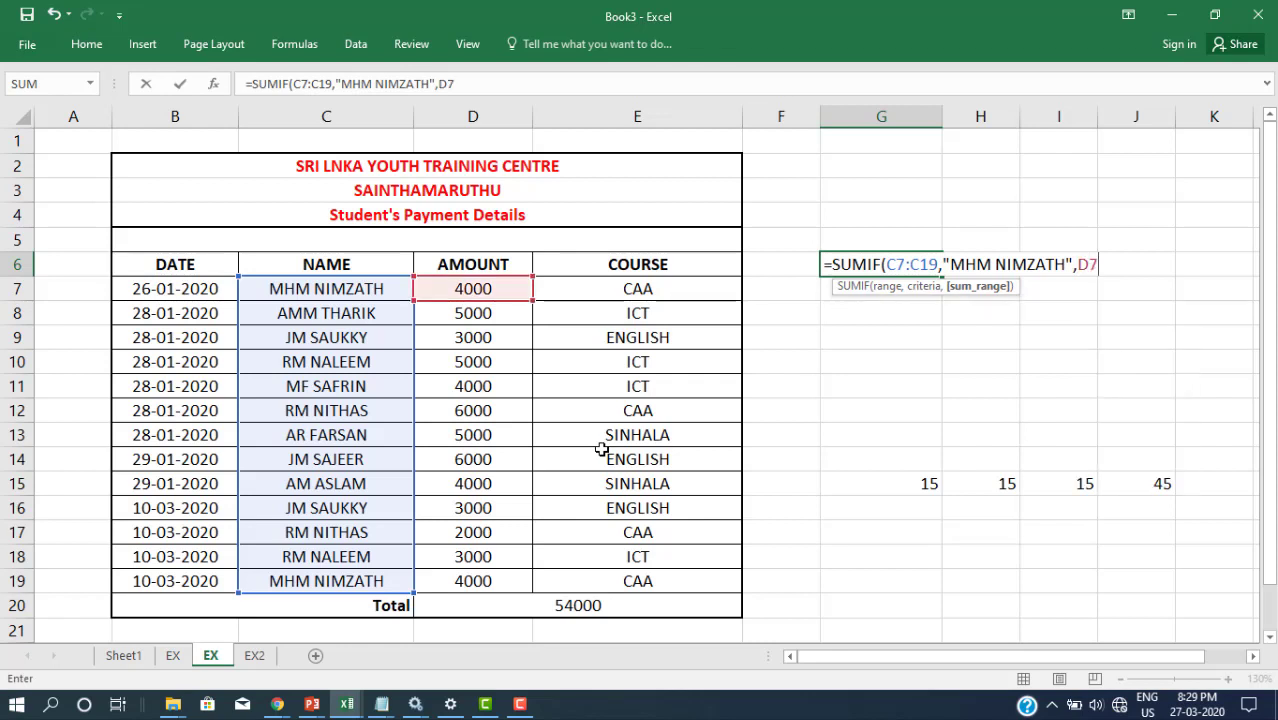
text(:D19))
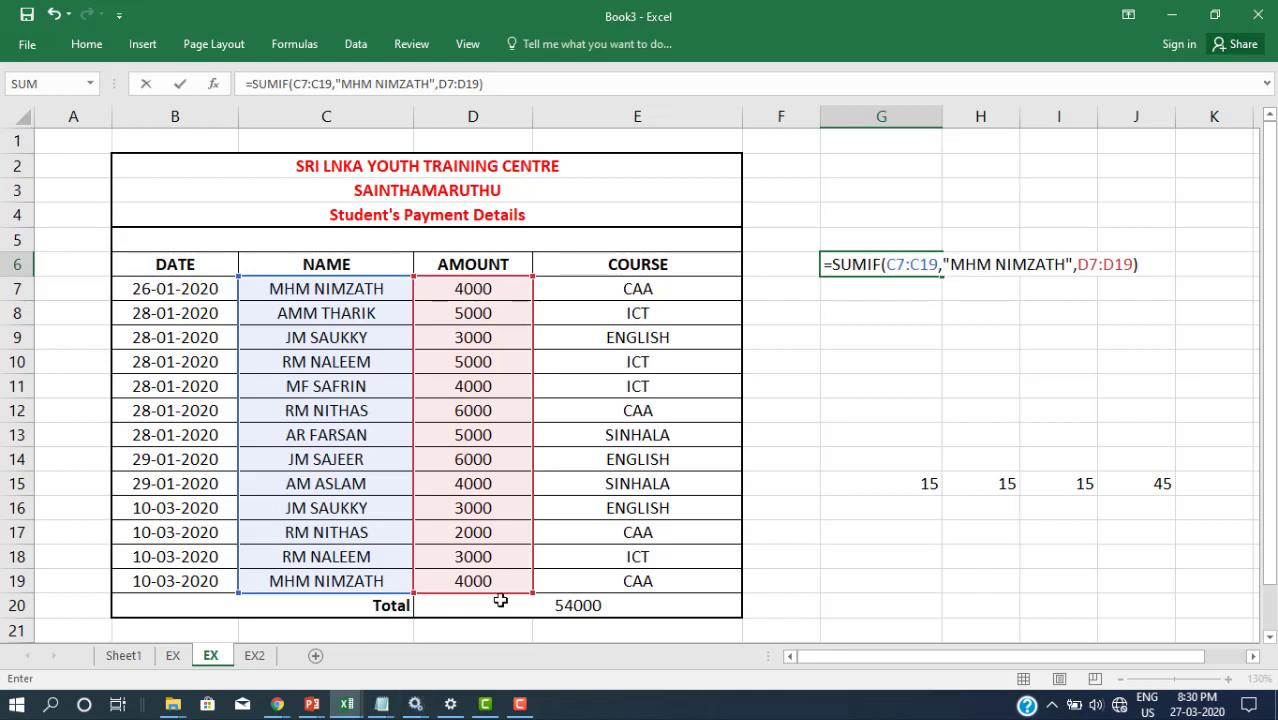
key(Return)
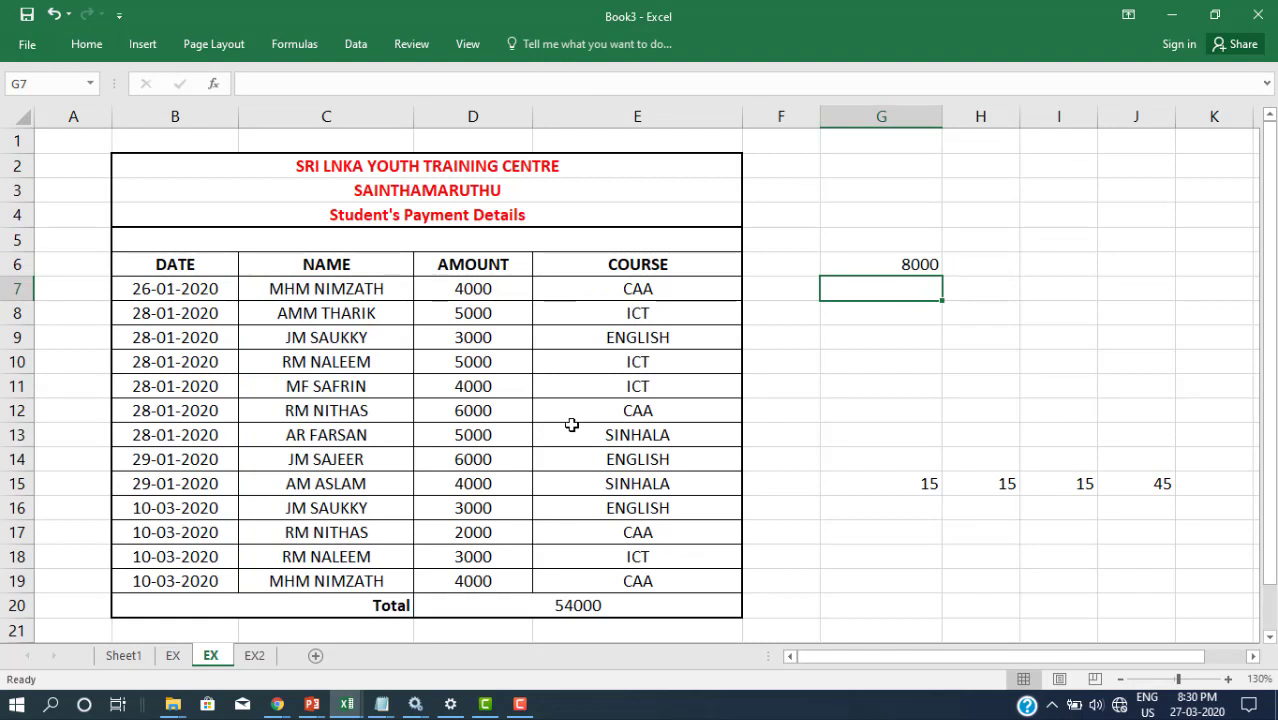
Step: Enter =SUMIF(E7:E19,"CAA",D7:D19) in G7 to total CAA course payments at 16000
text(=SU)
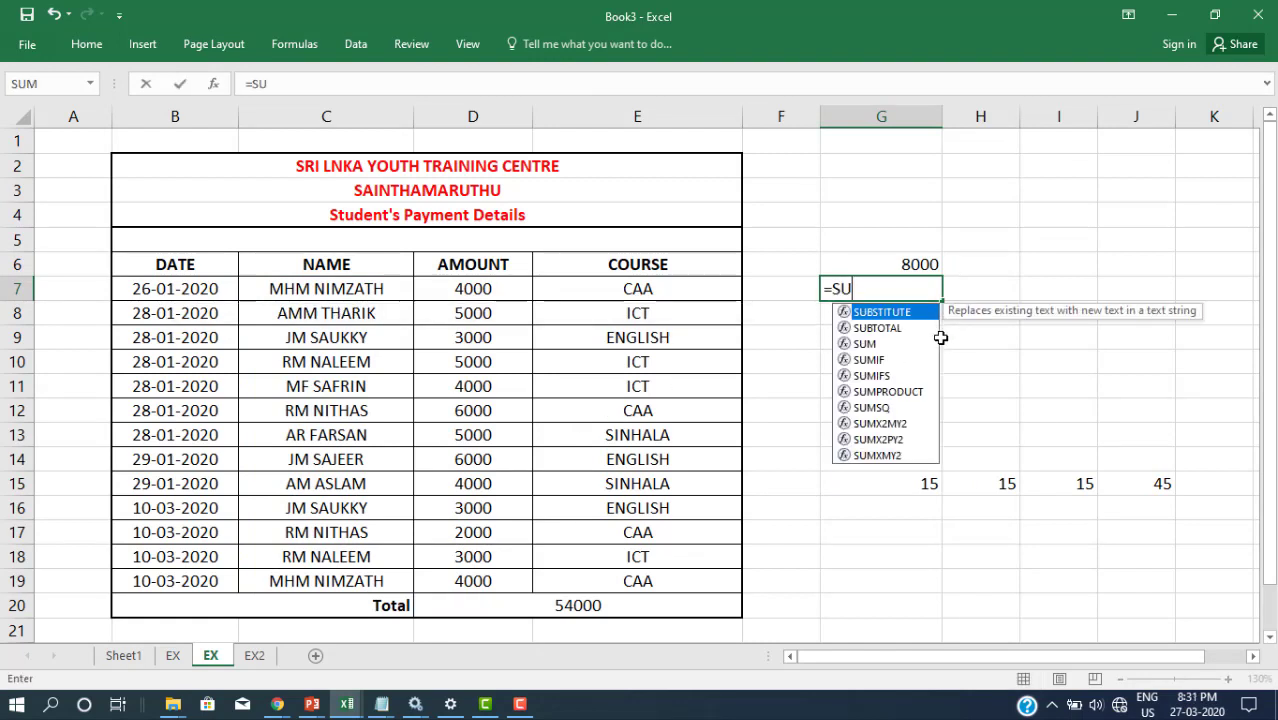
text(MIF()
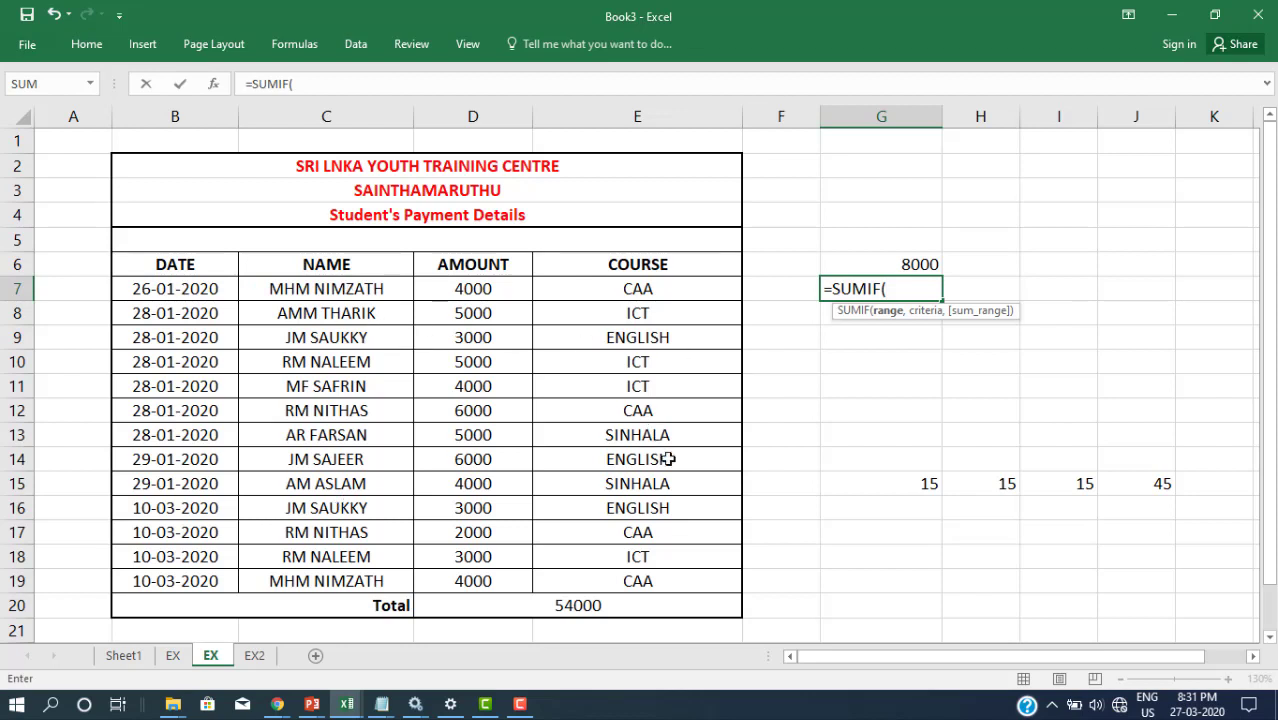
text(E)
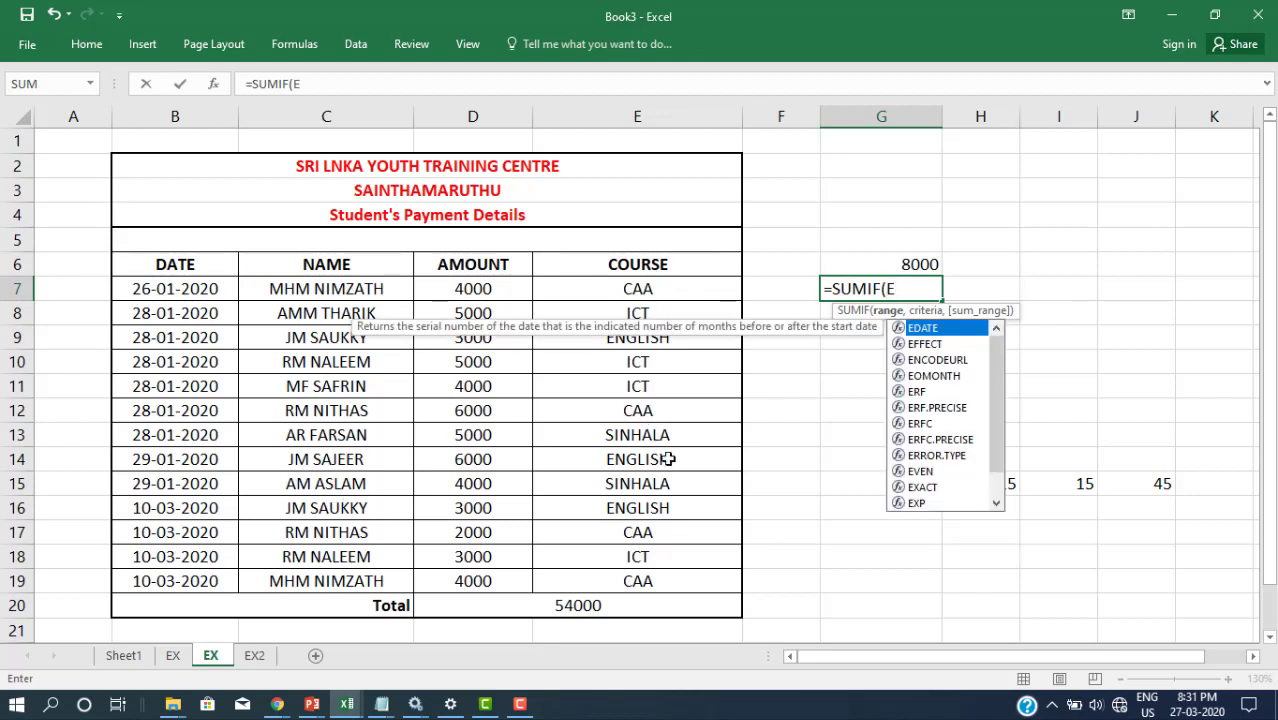
text(7:)
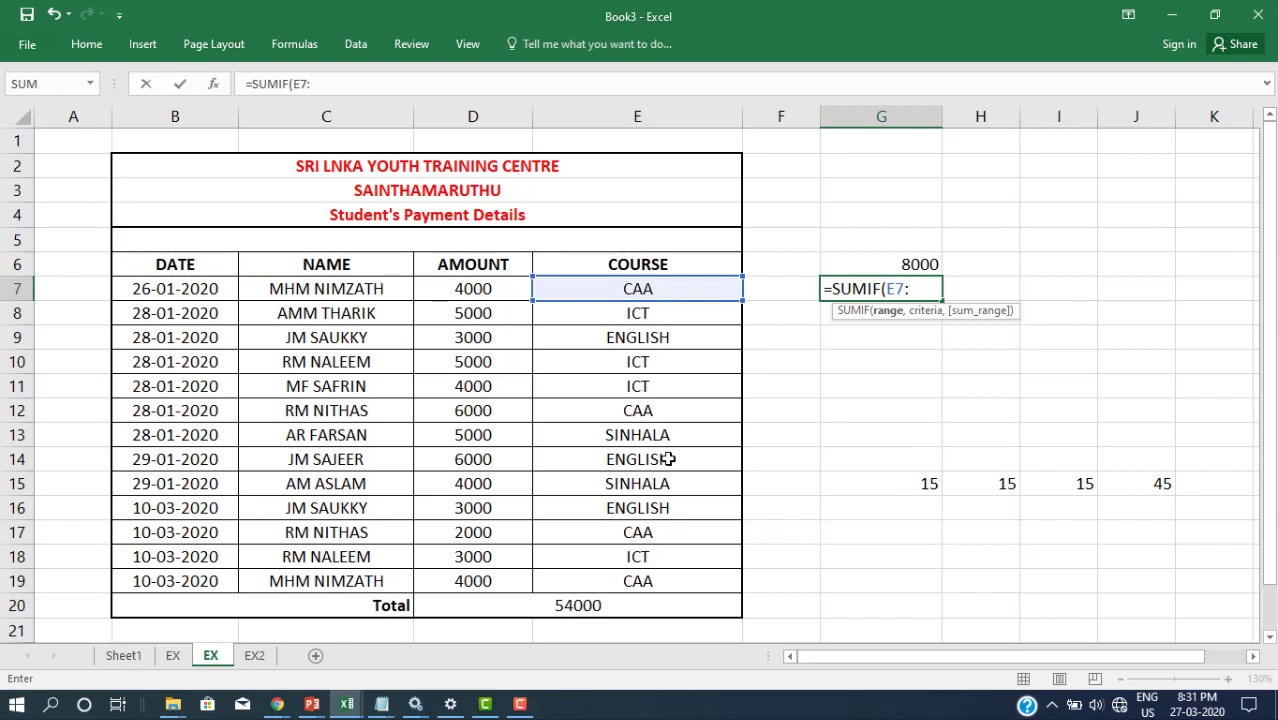
text(E19)
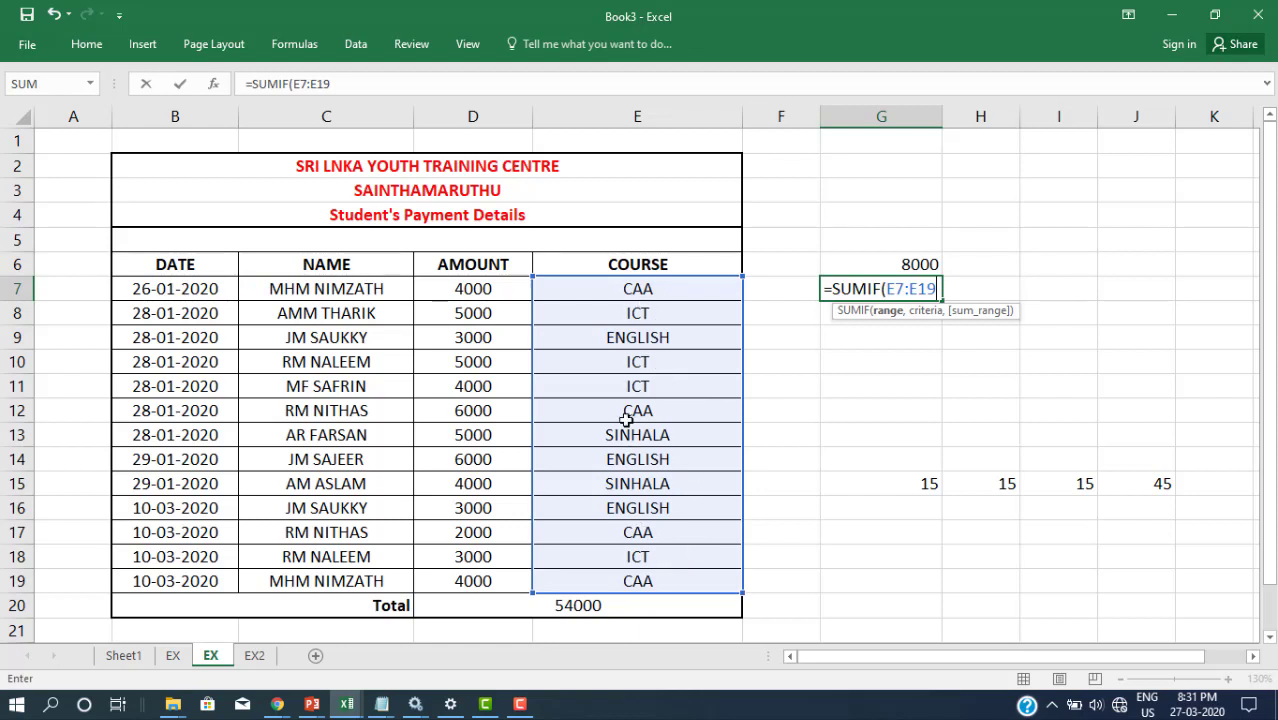
text(,")
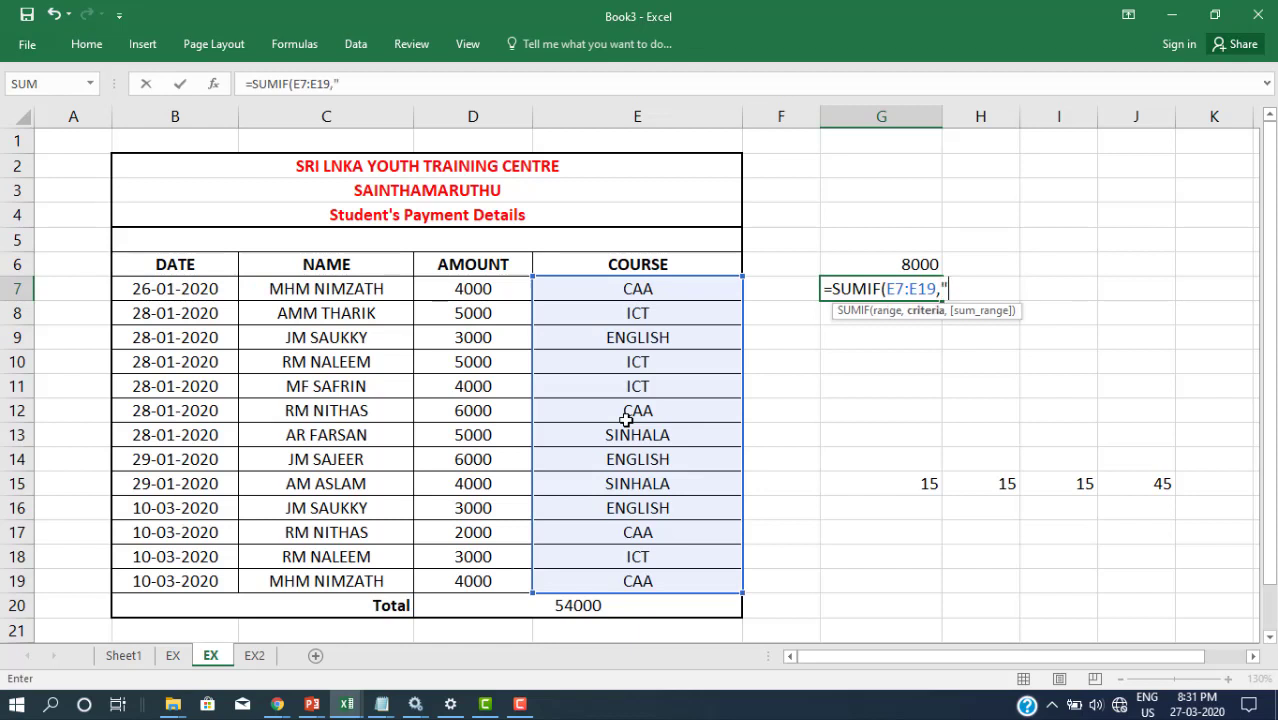
text(CAA",)
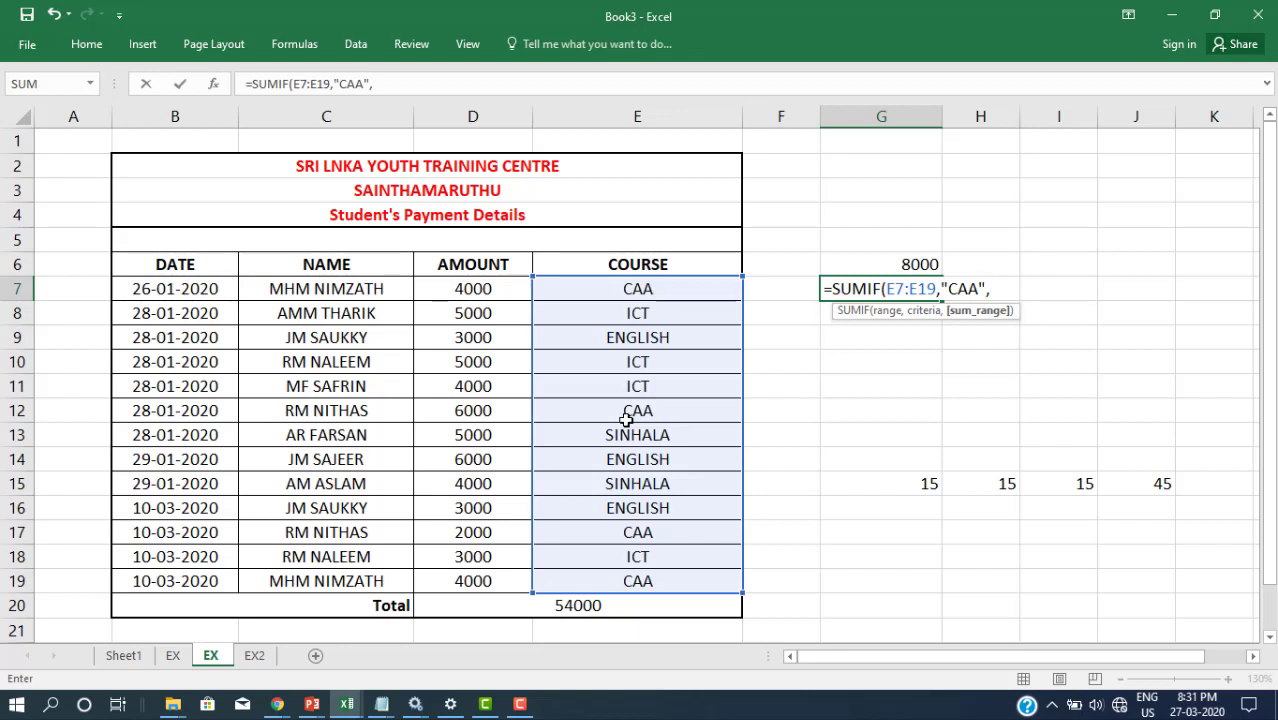
text(D7)
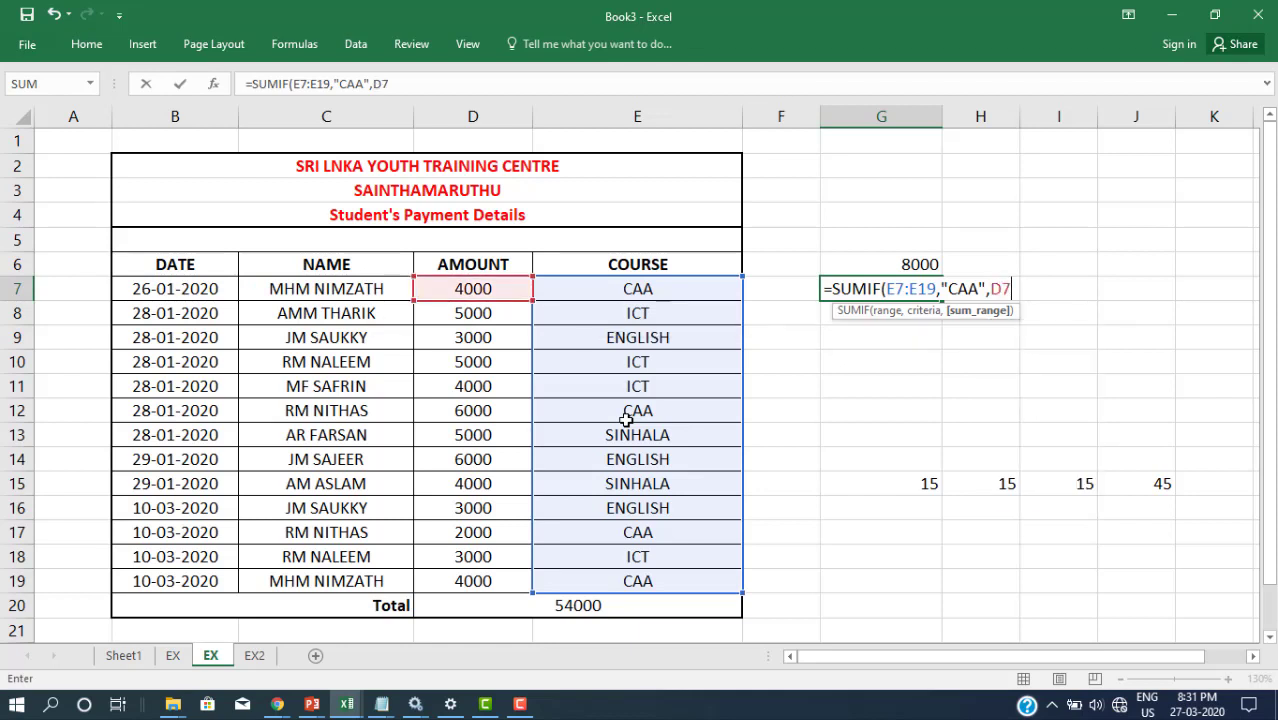
text(:D19)
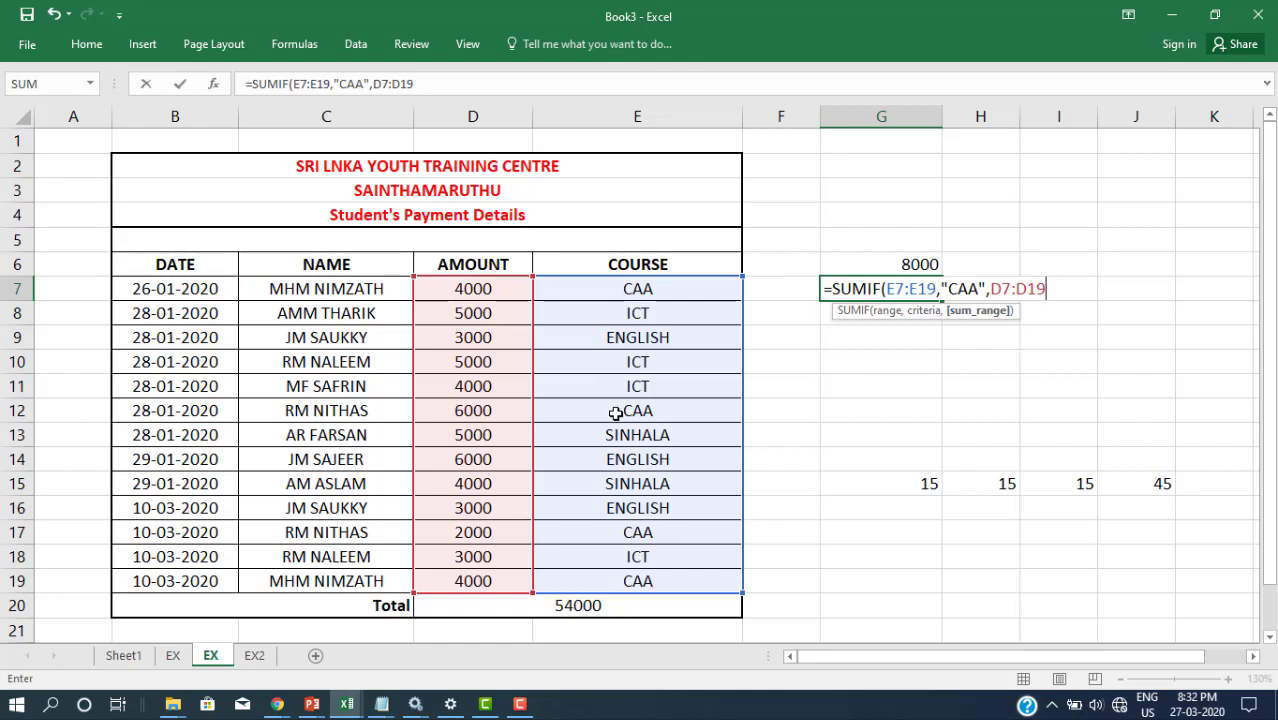
click(20, 411)
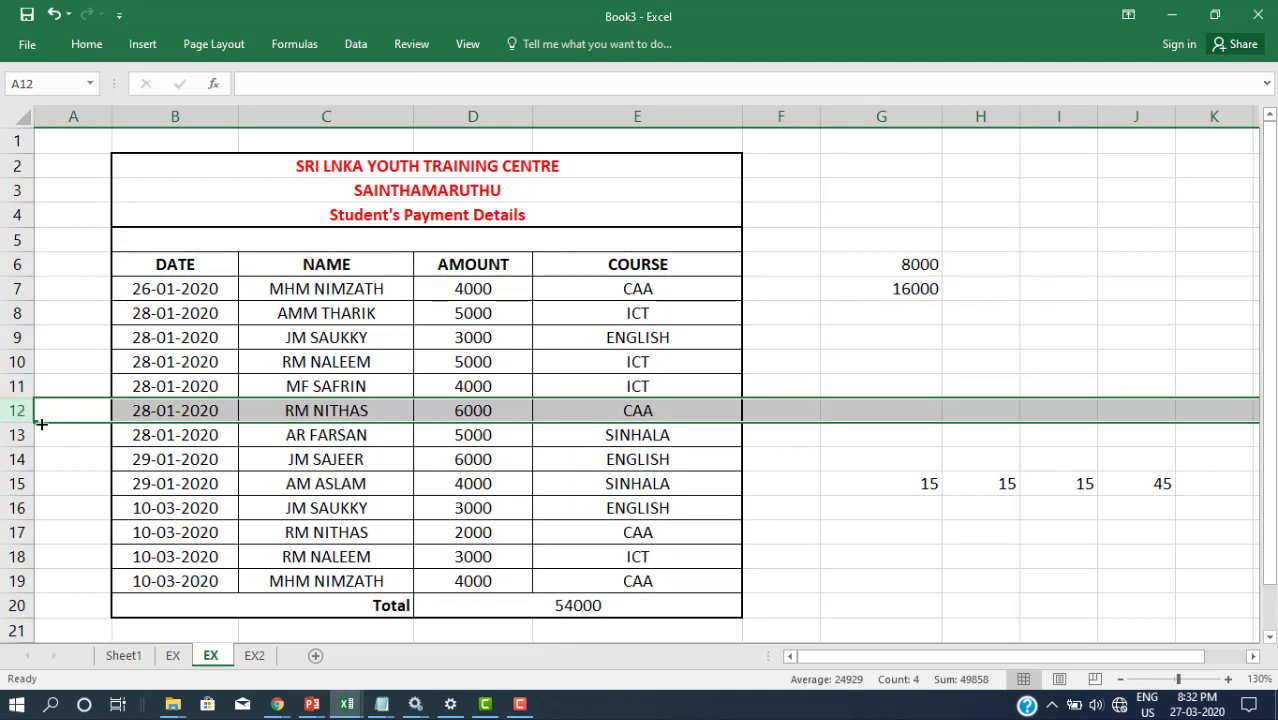
Step: Check CAA rows 7, 12, 17 and 19 against G7's 16000 SUMIF formula
click(12, 288)
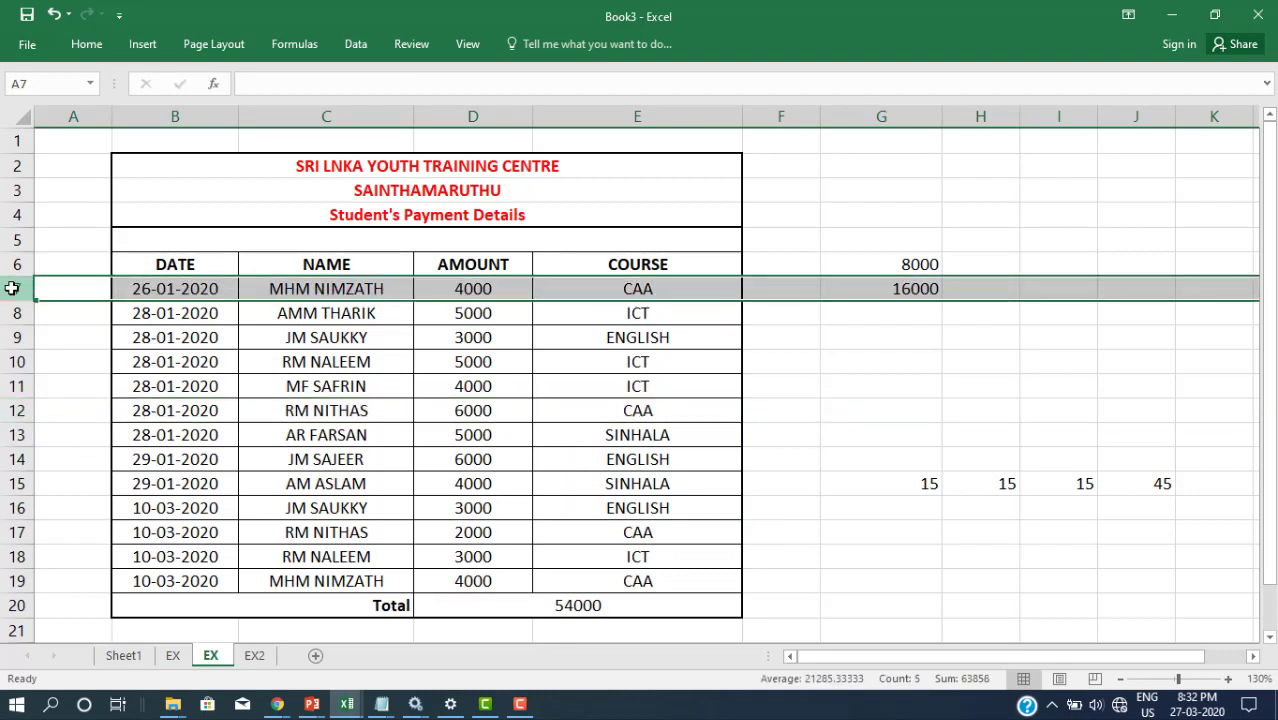
click(10, 408)
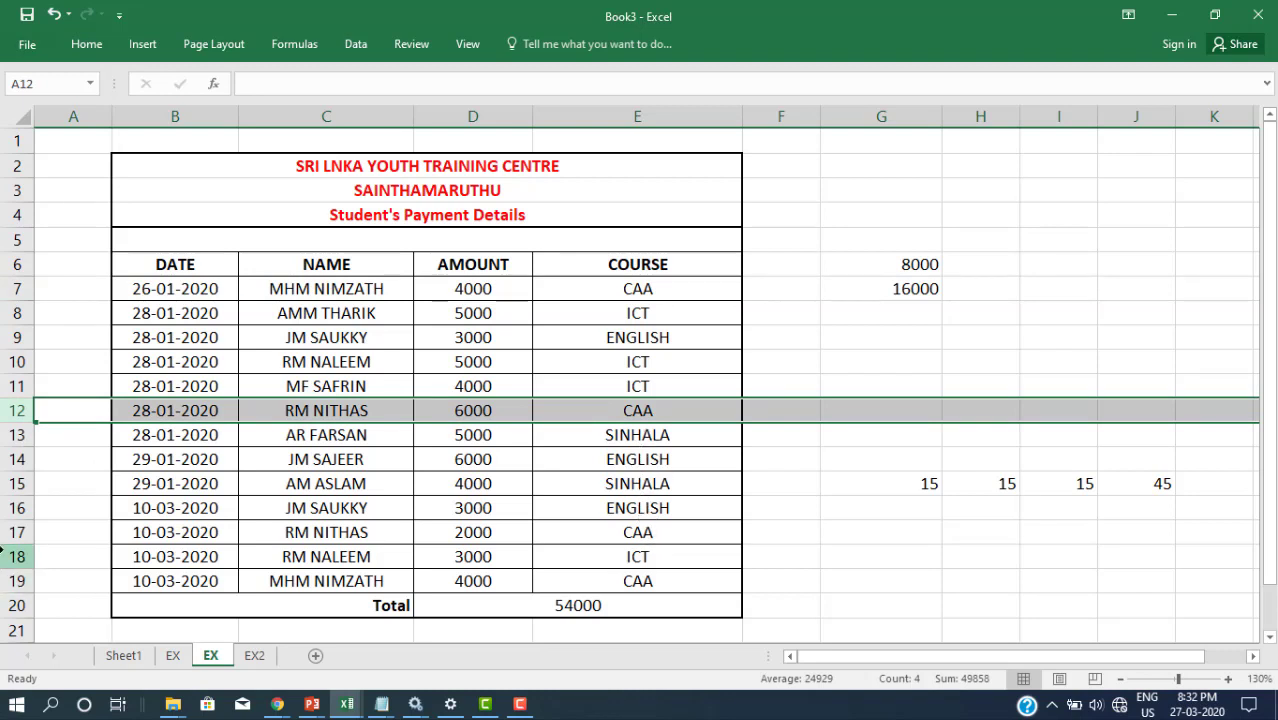
click(20, 533)
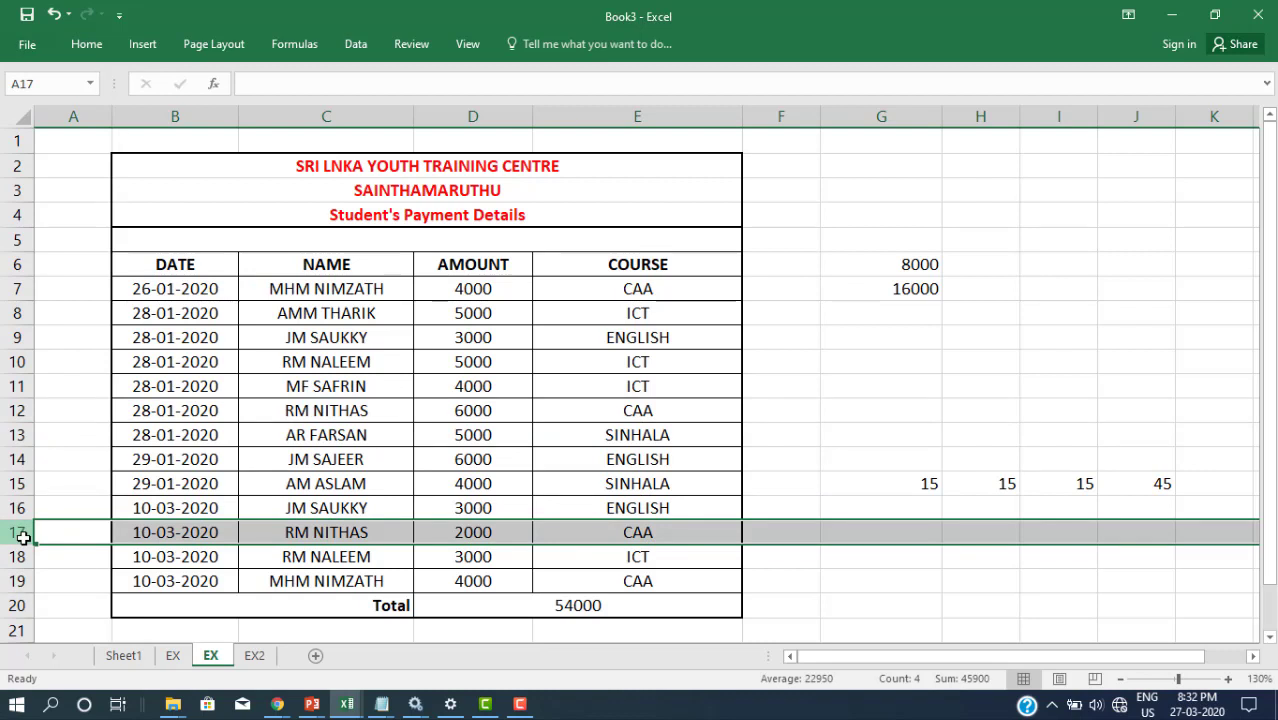
click(21, 581)
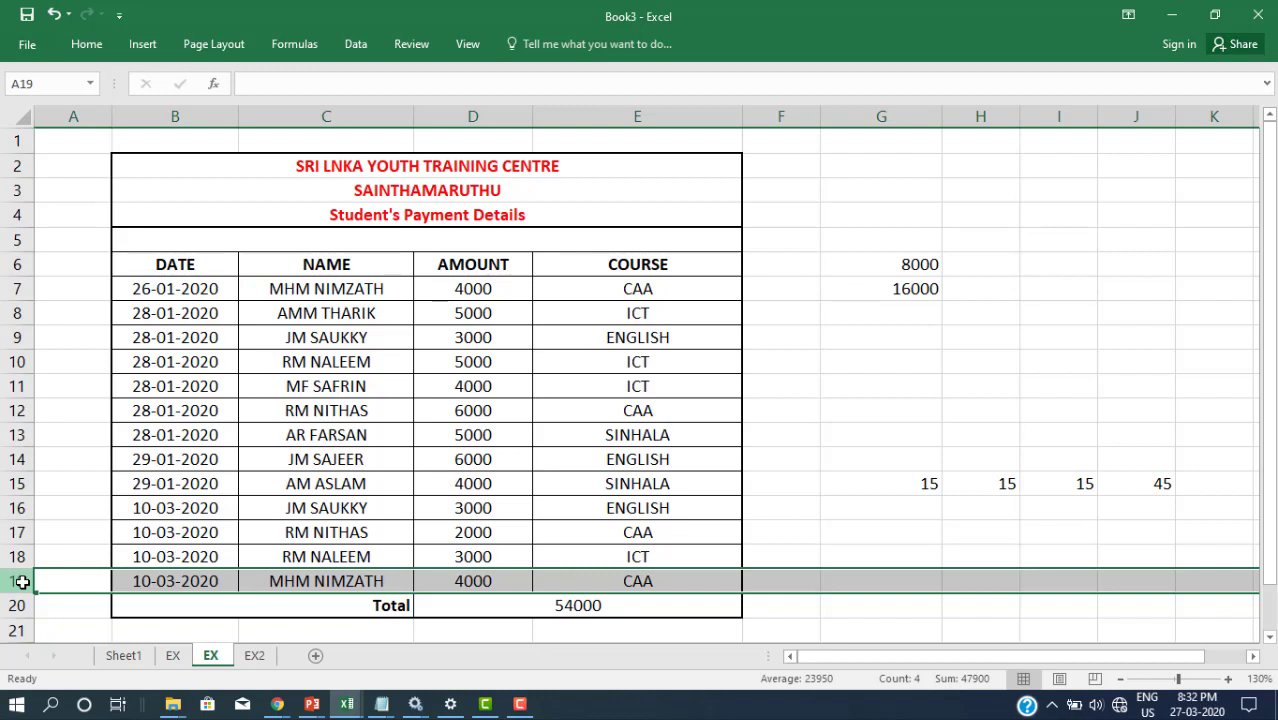
click(889, 292)
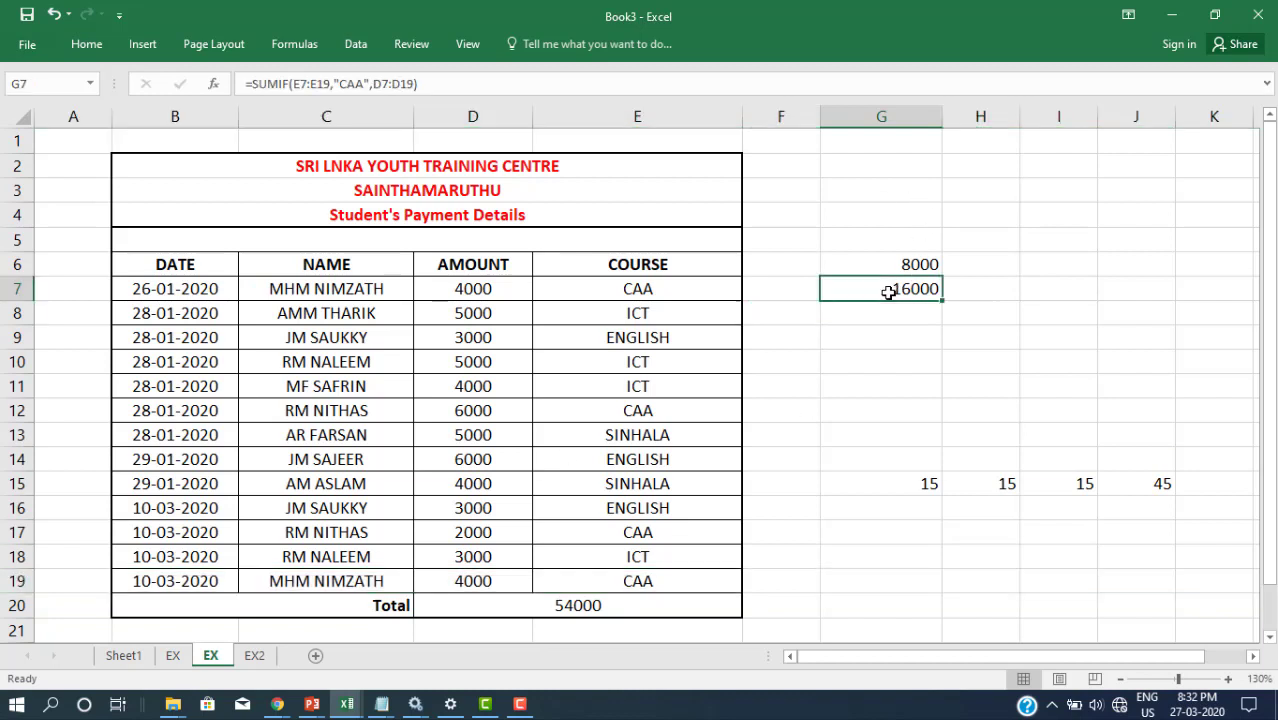
double_click(889, 292)
key(Return)
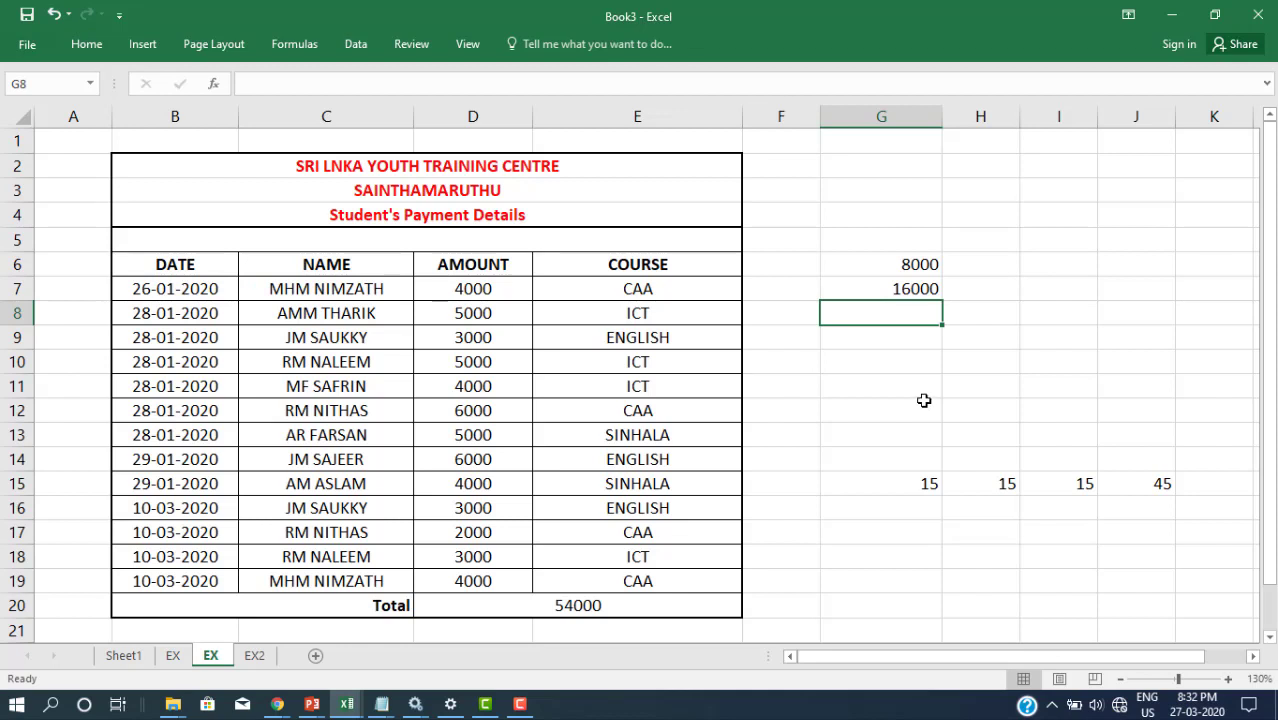
click(710, 289)
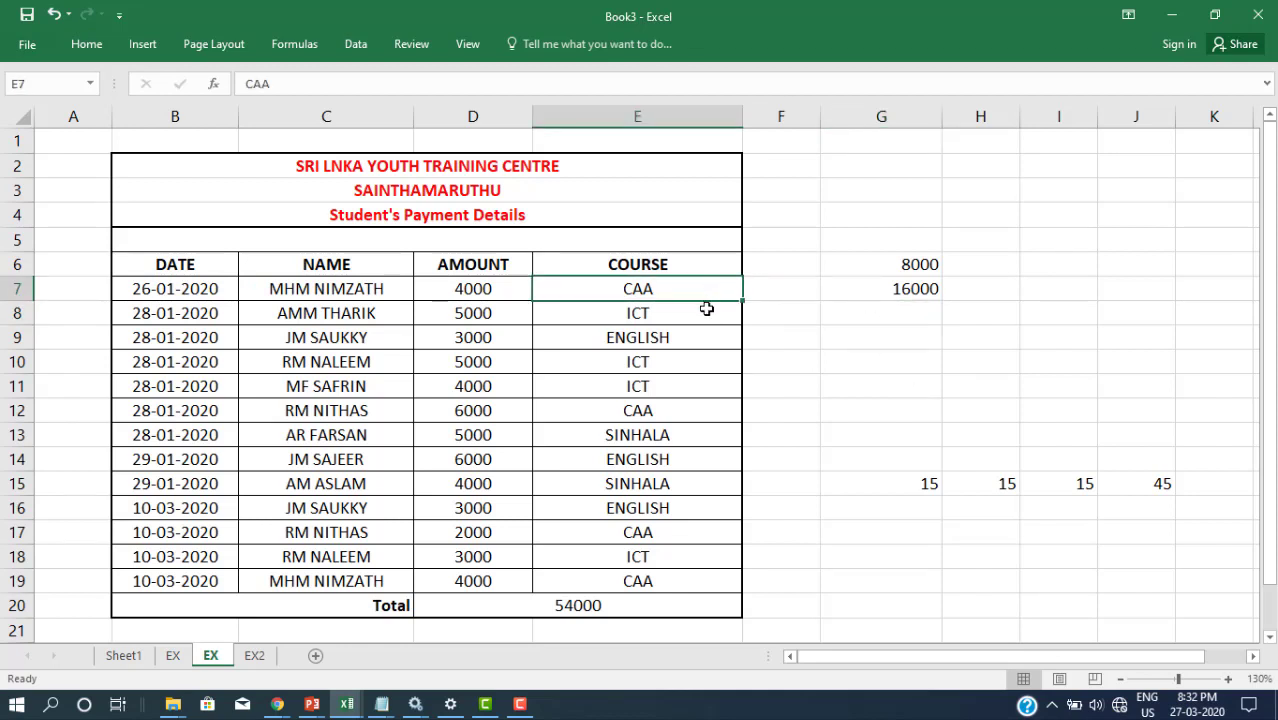
click(706, 309)
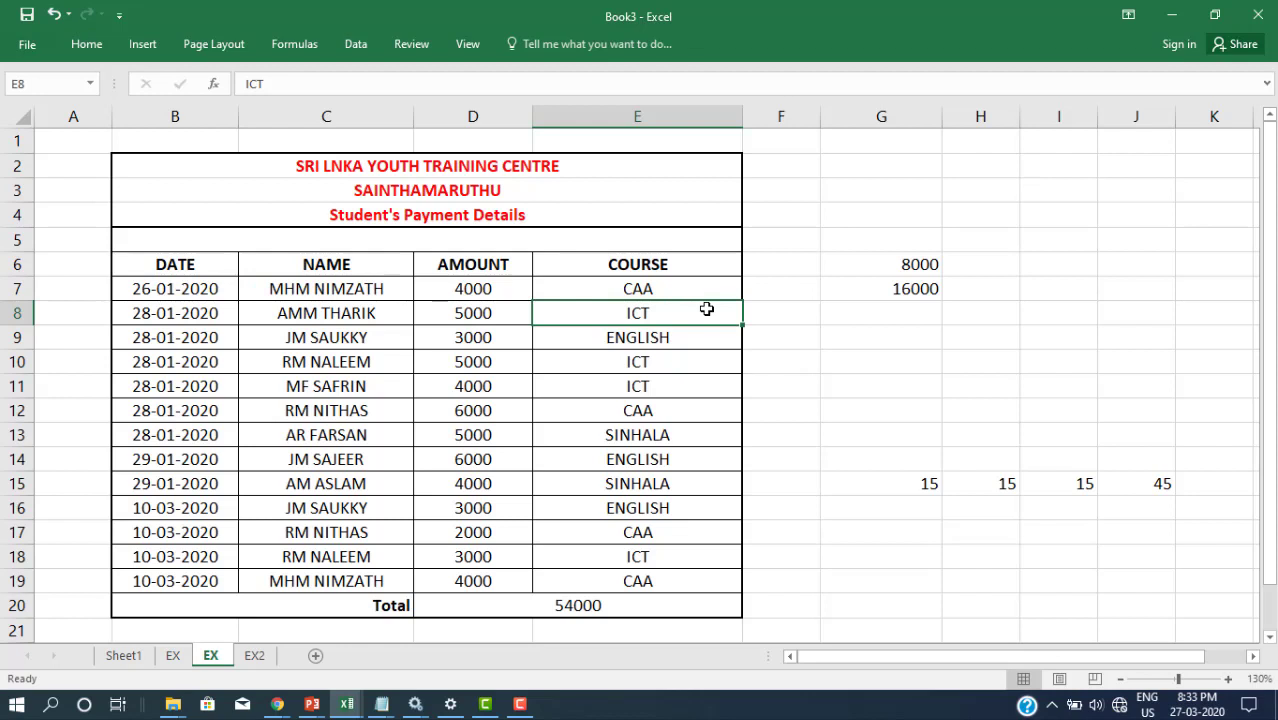
click(690, 291)
click(695, 315)
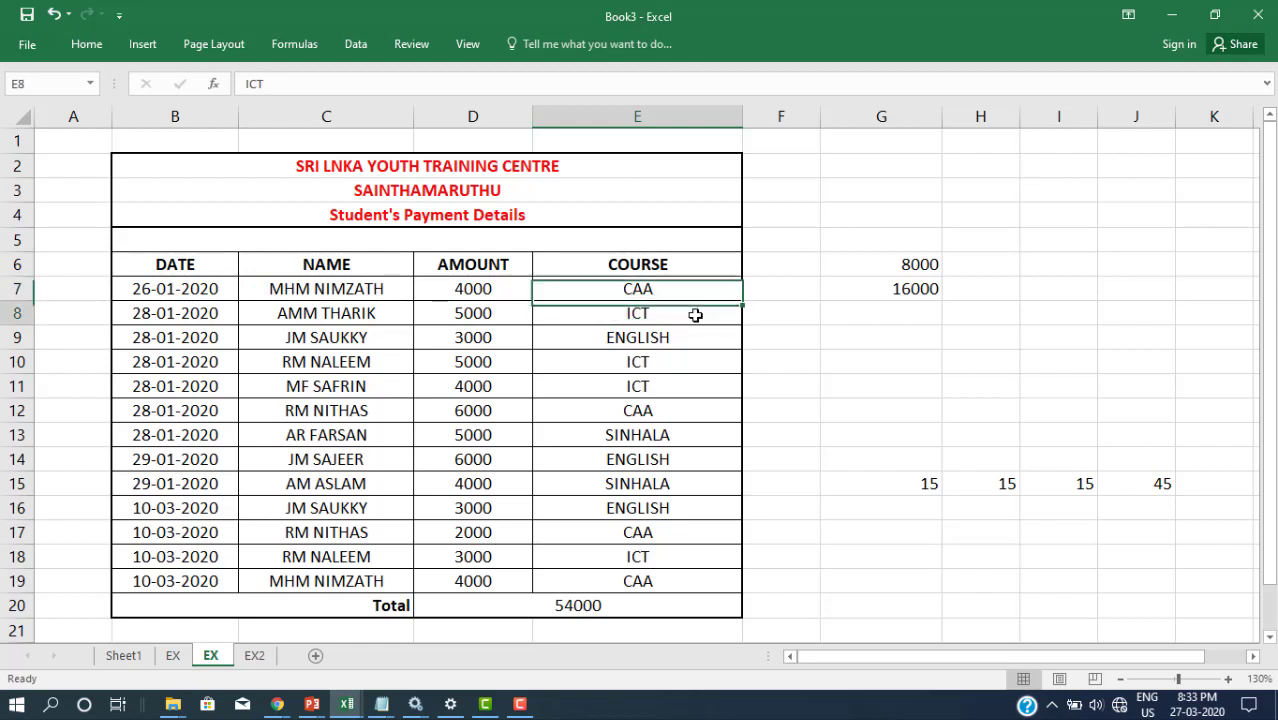
click(889, 319)
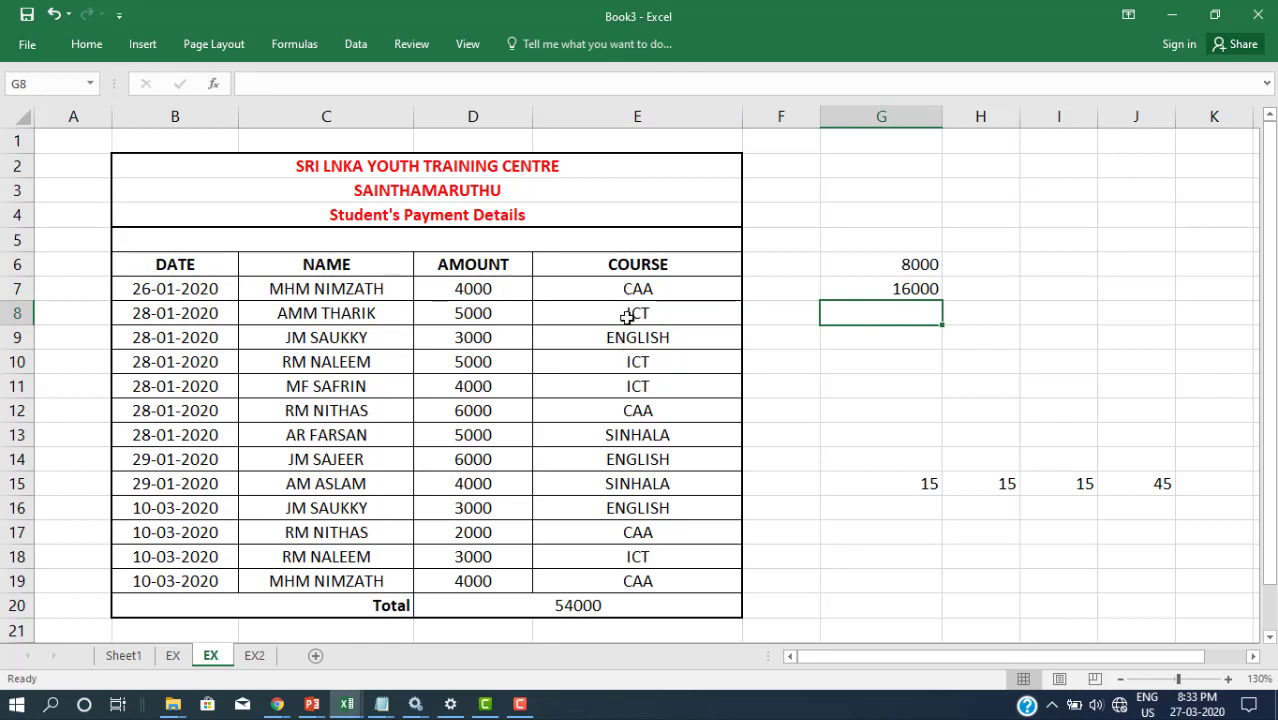
Step: Enter =SUMIF(E7:E19,"CAA",D7:D19)+SUMIF(E7:E19,"ICT",D7:D19) in G8, giving 33000
key(BackSpace)
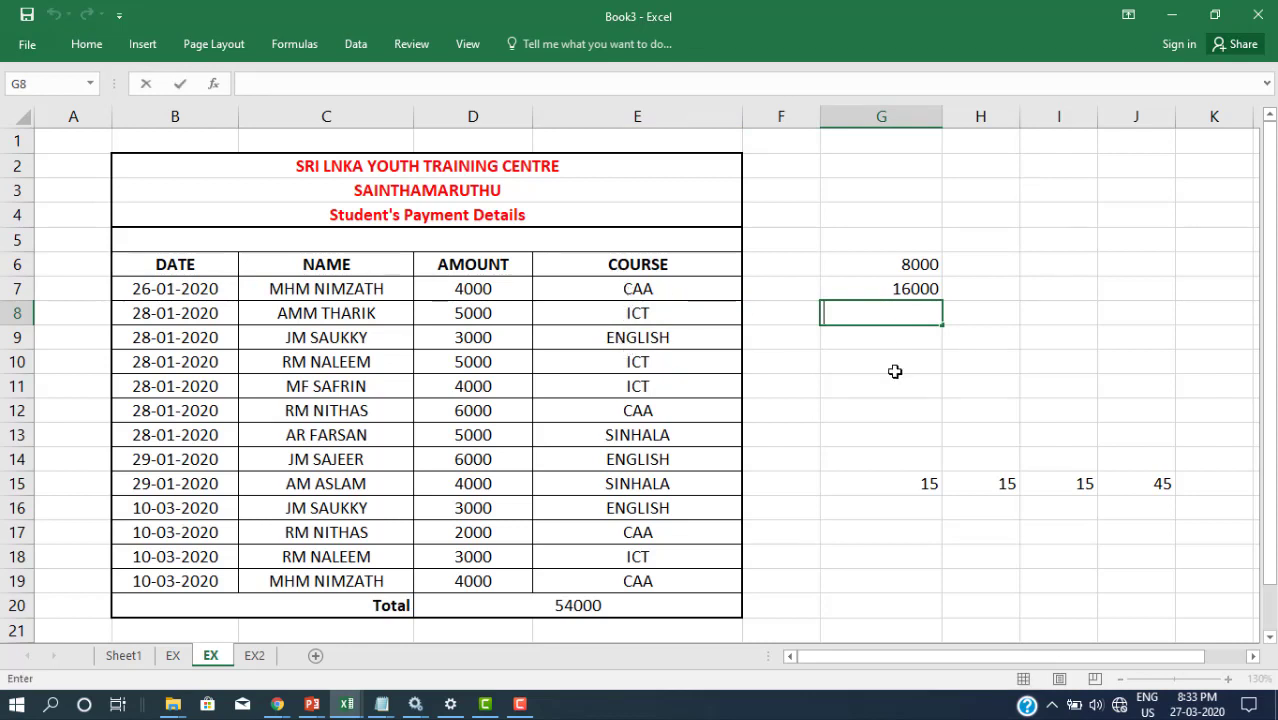
text(=SUMIF()
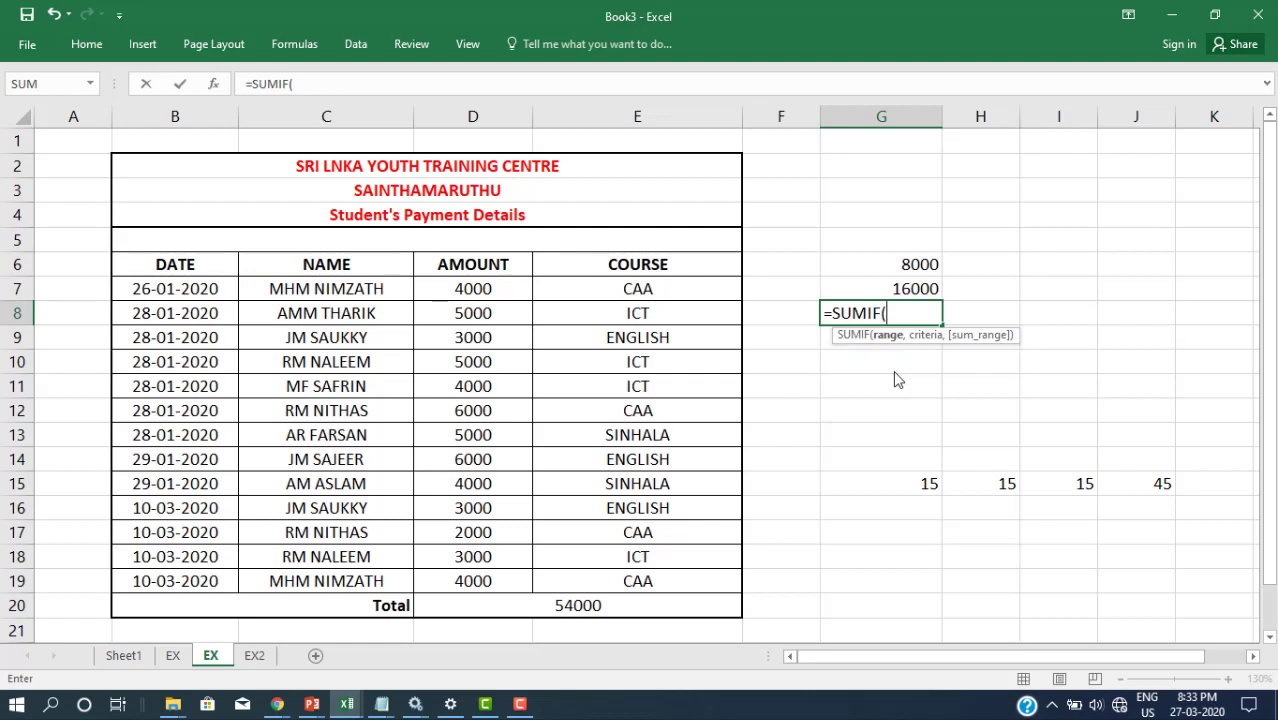
text(E7)
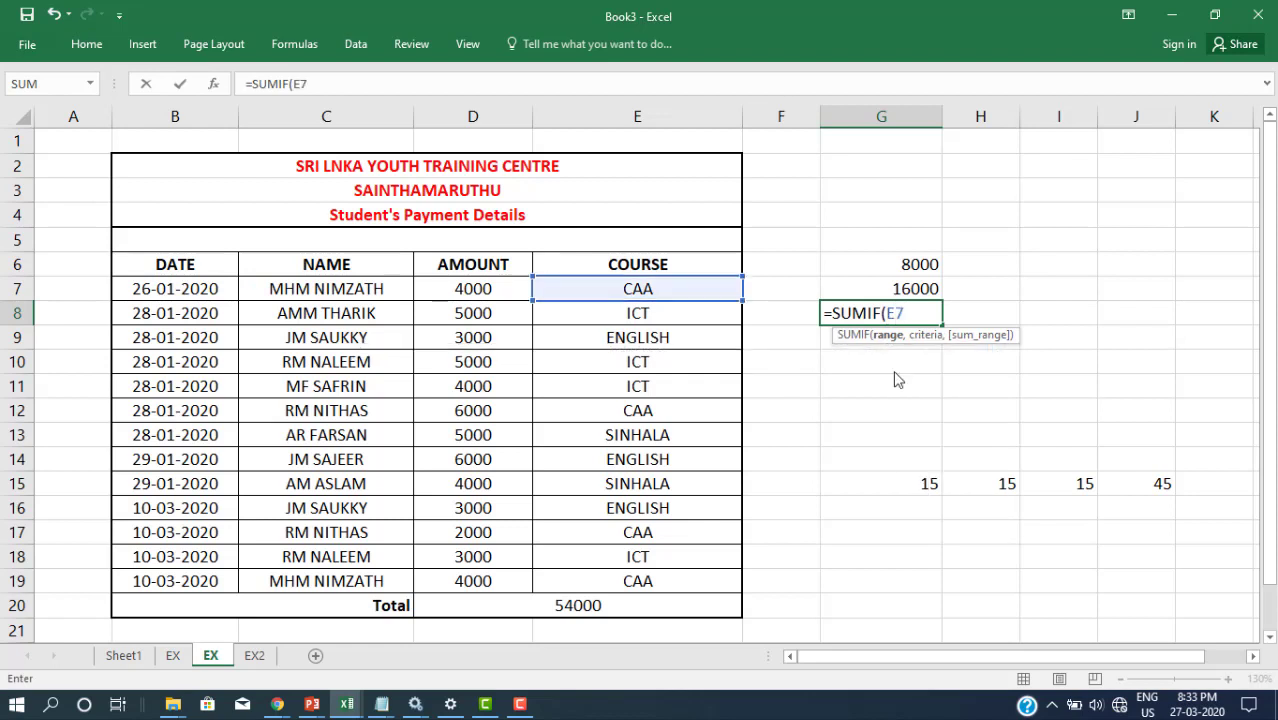
text(:E1)
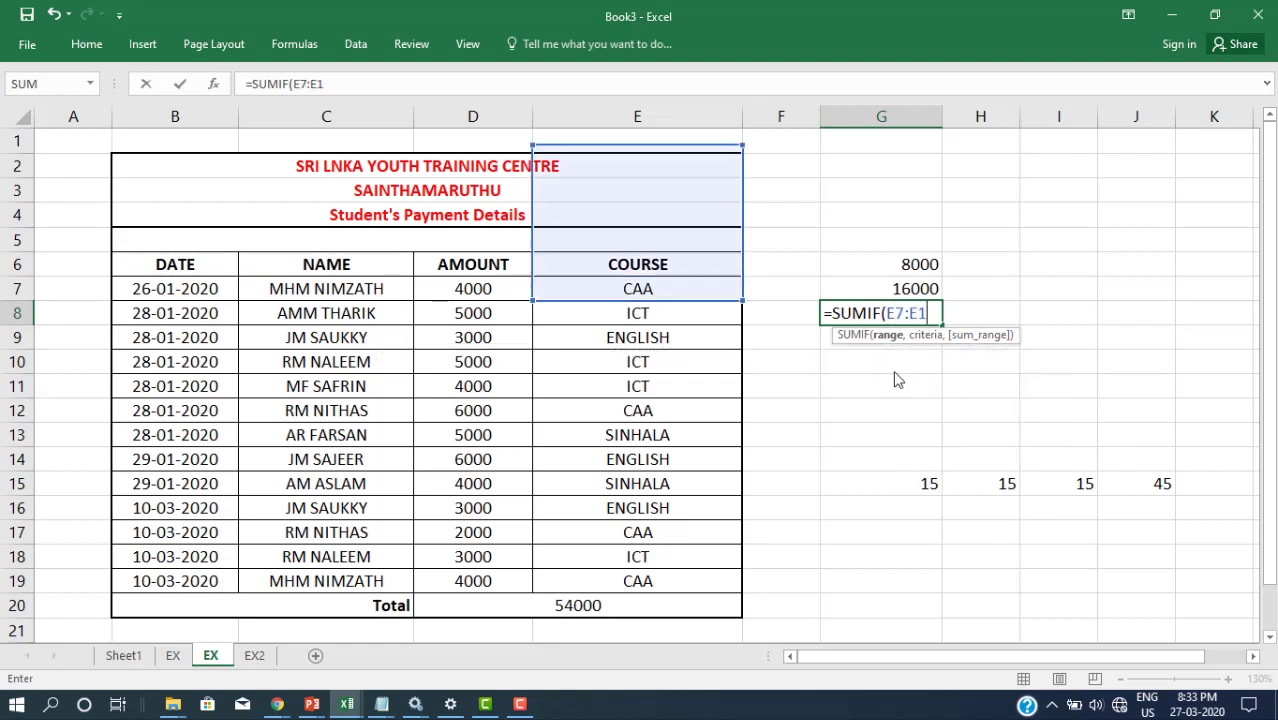
text(9,)
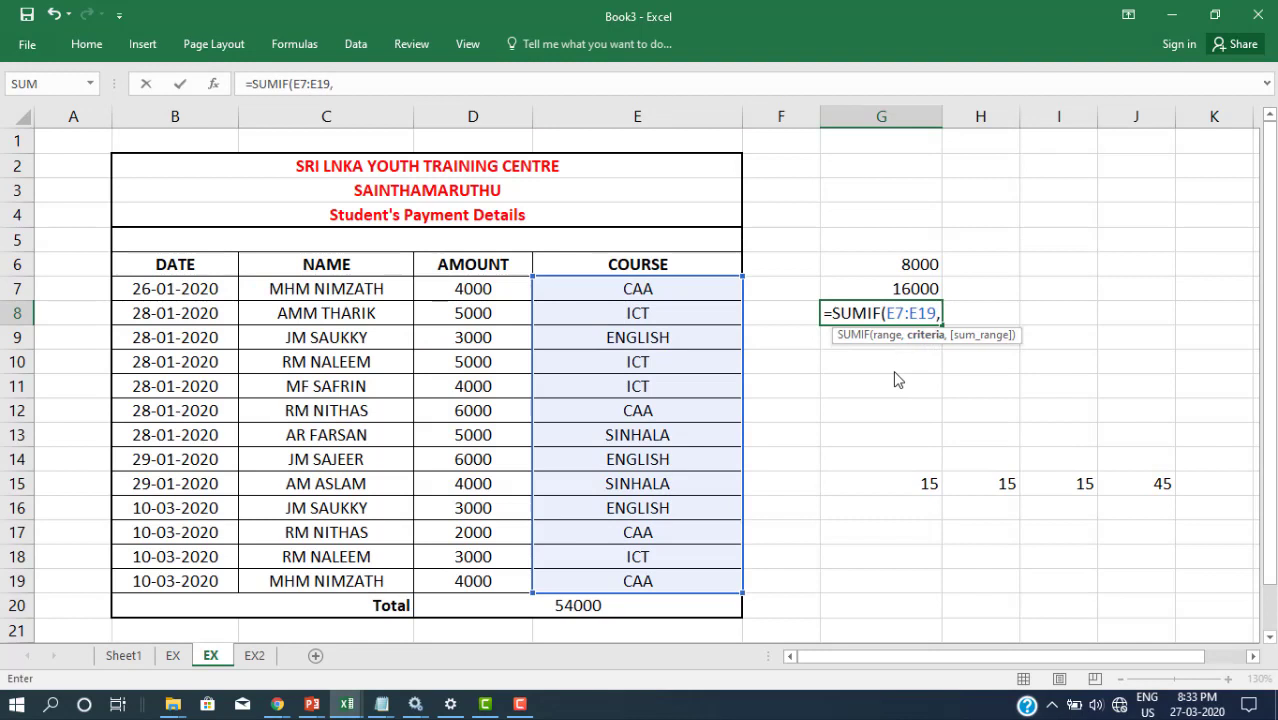
text("CAA")
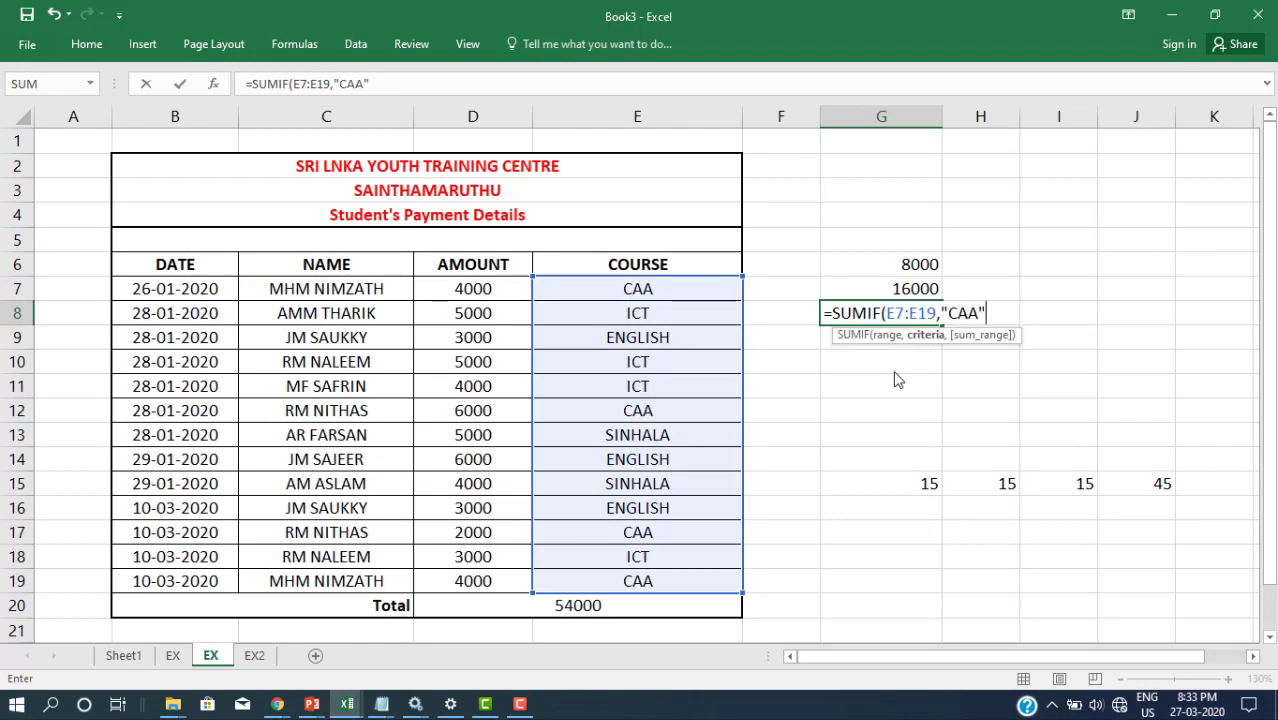
text(,)
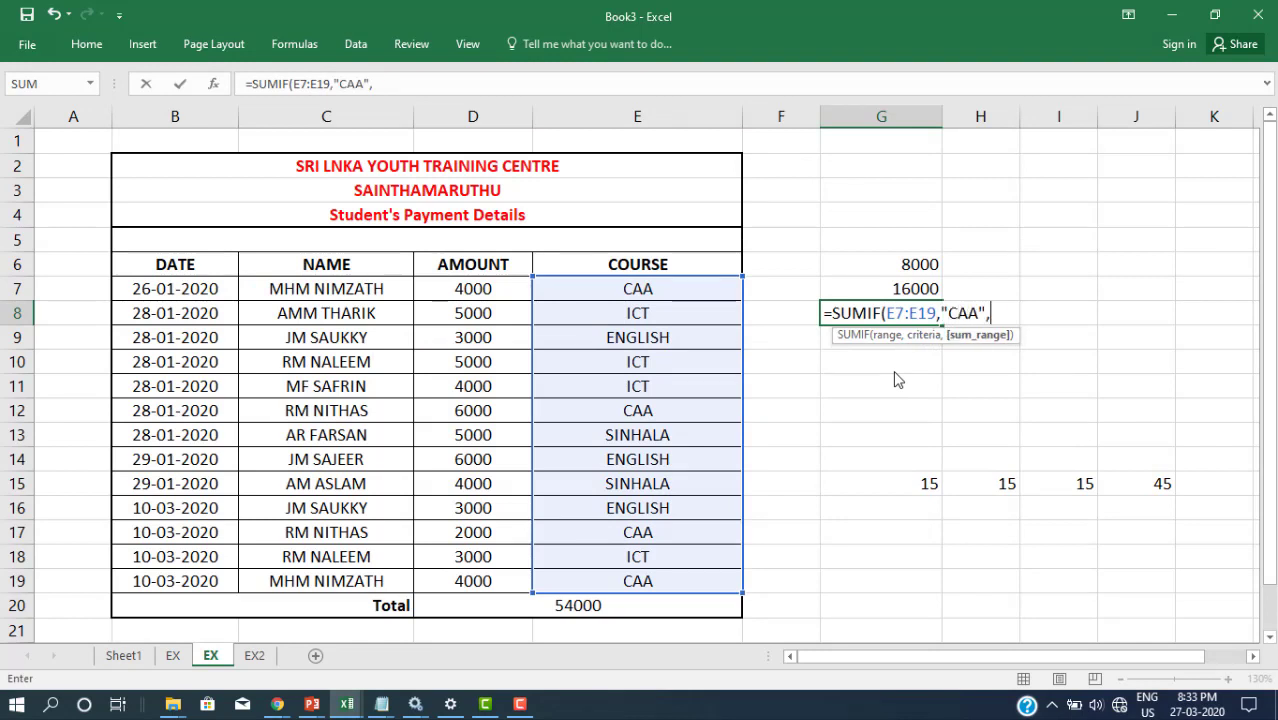
text(D7:D)
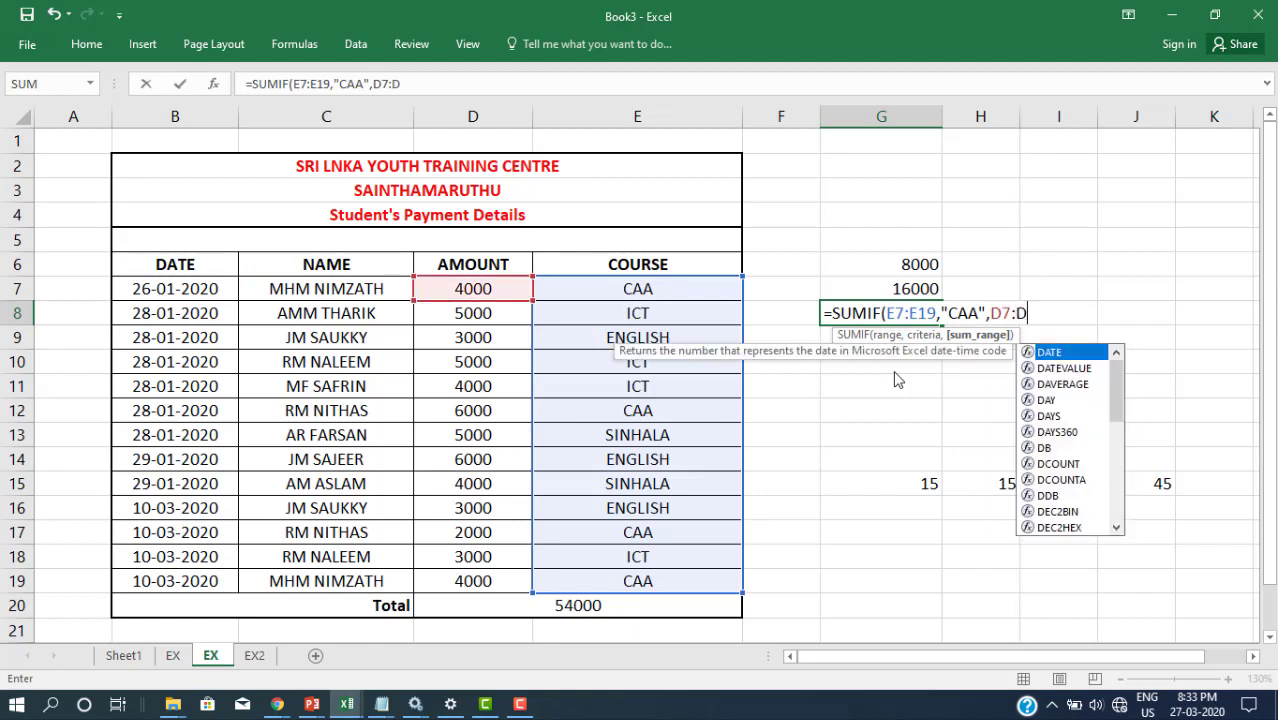
text(19))
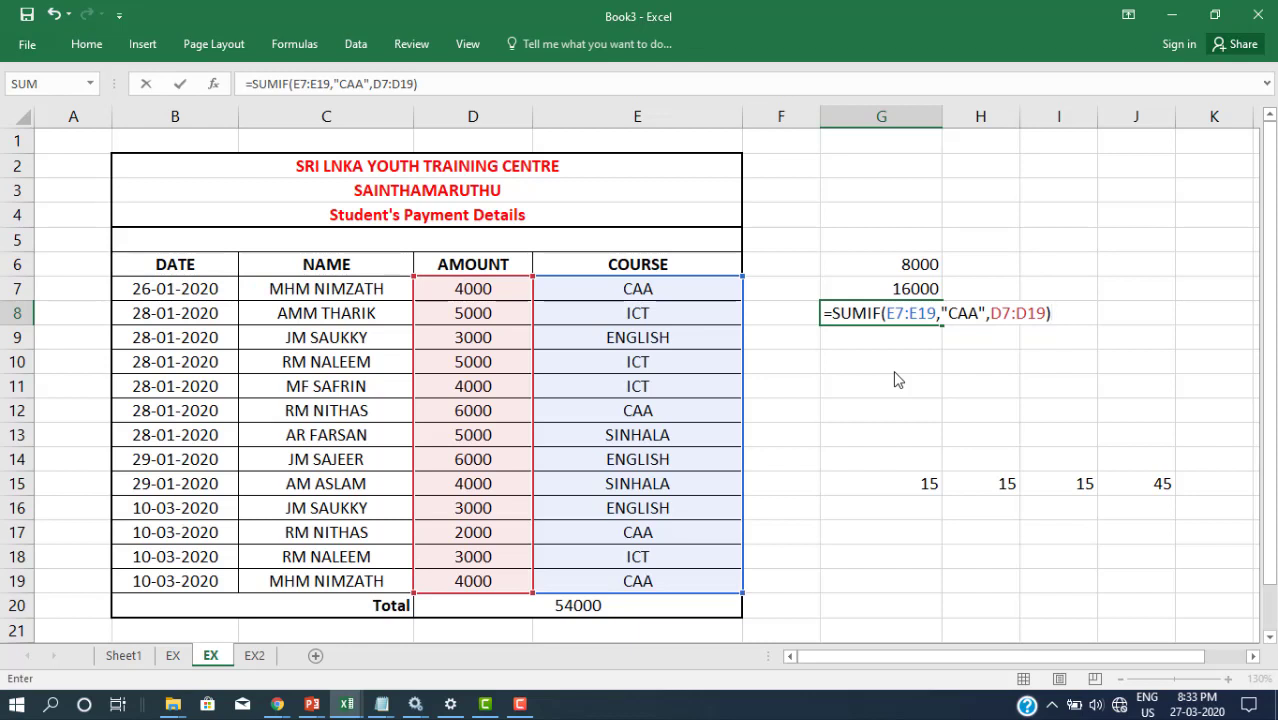
text(+SUMIF)
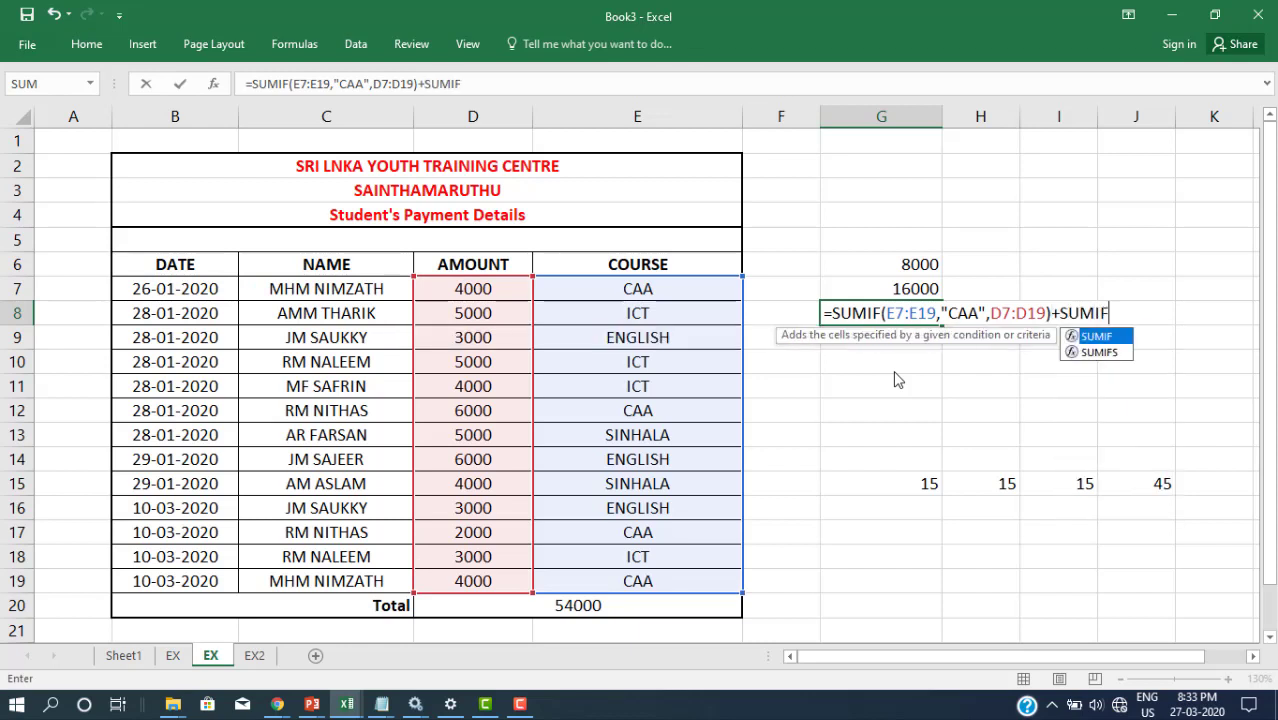
text(()
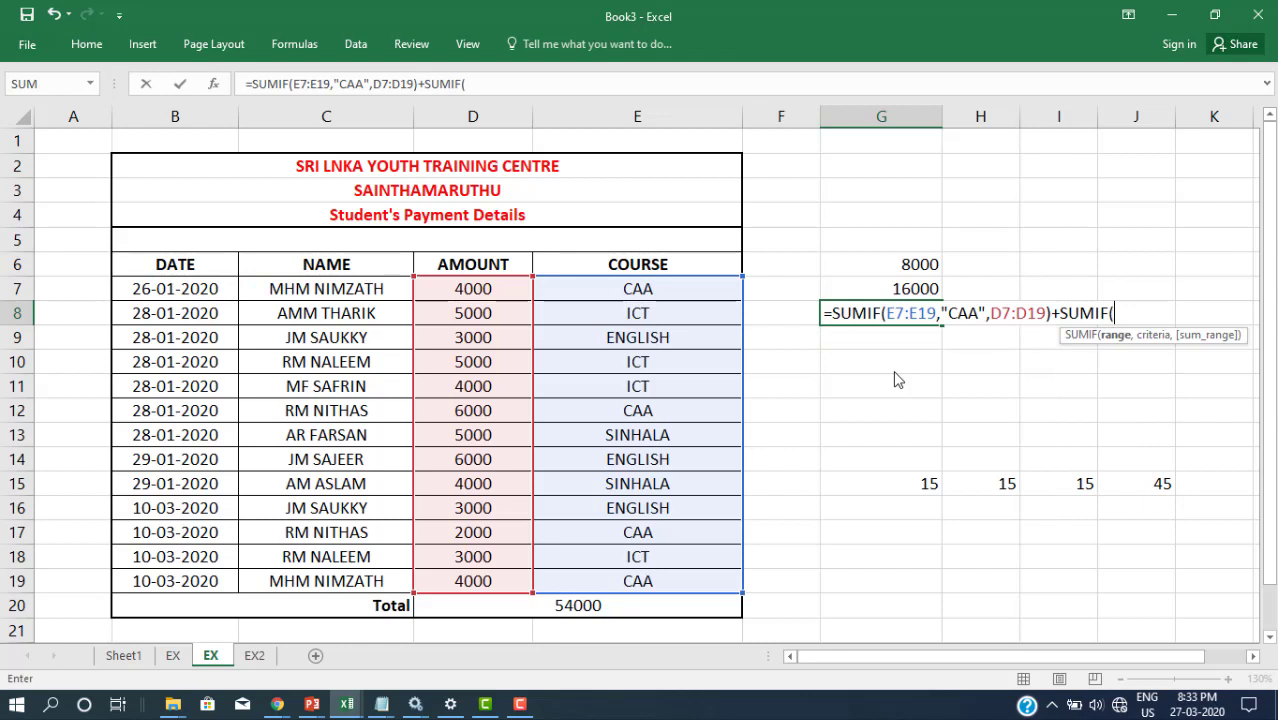
text(E7)
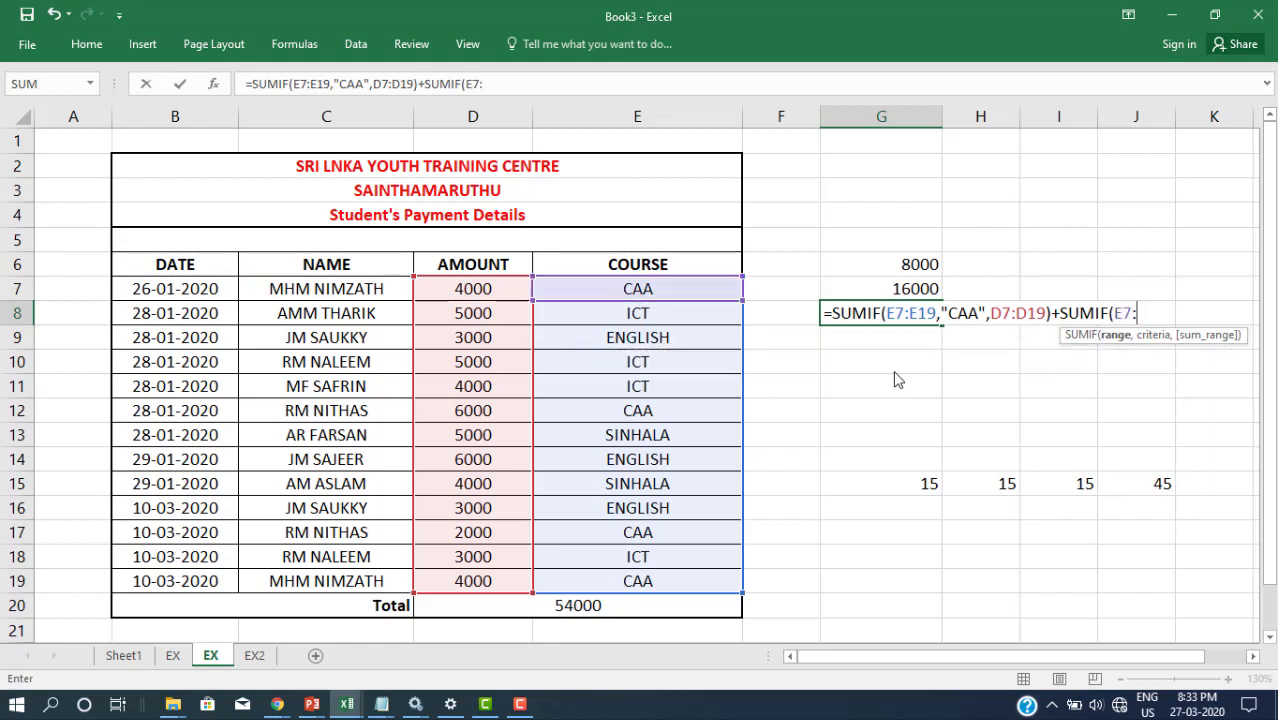
text(:E19)
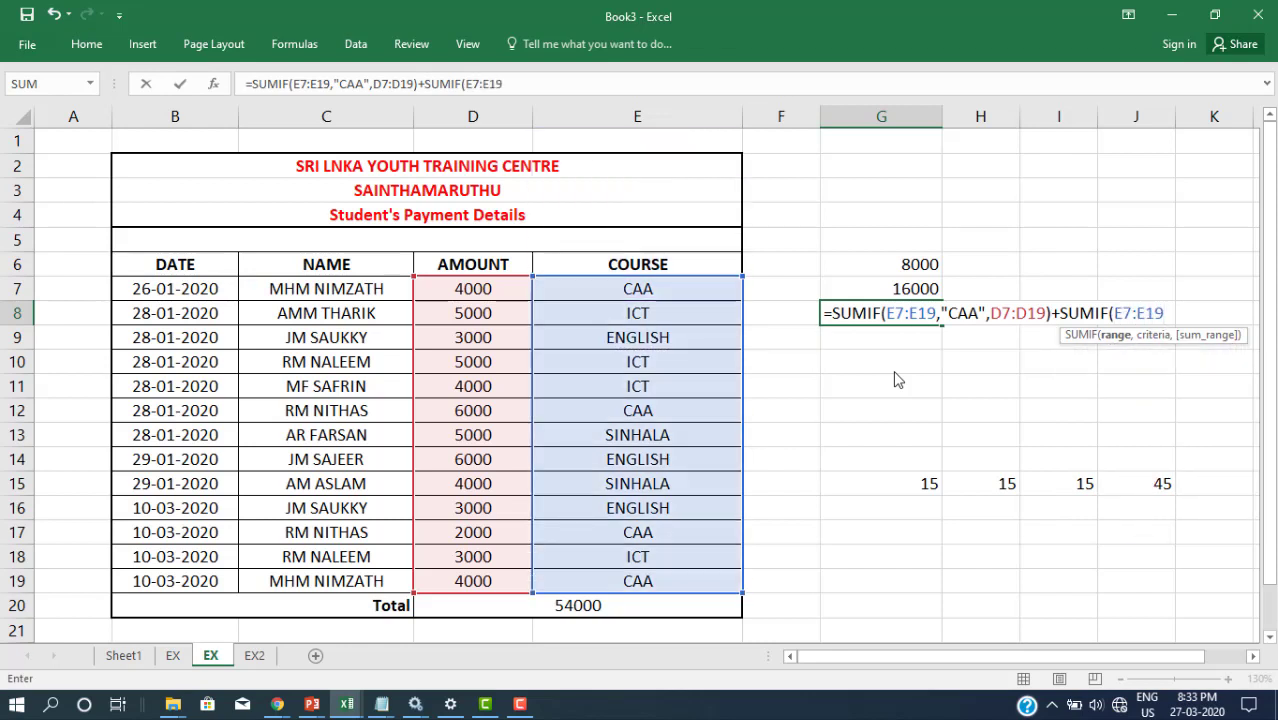
text(,)
text("I)
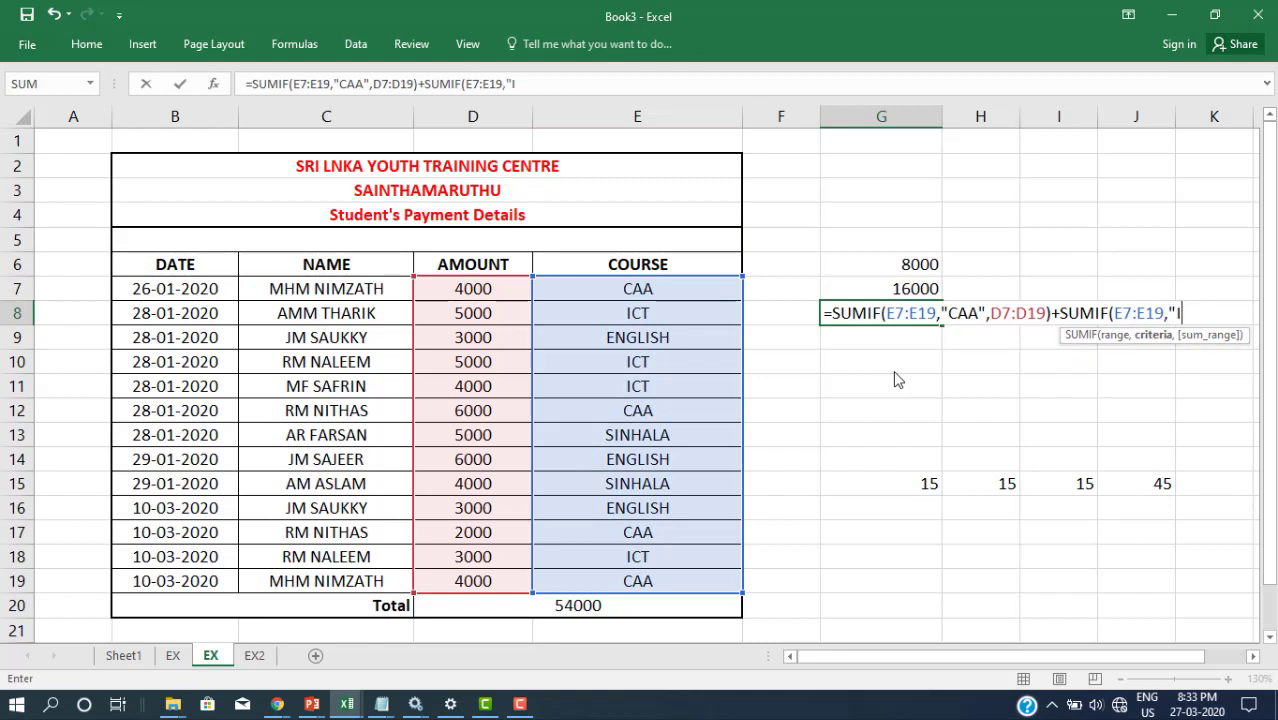
text(CT",)
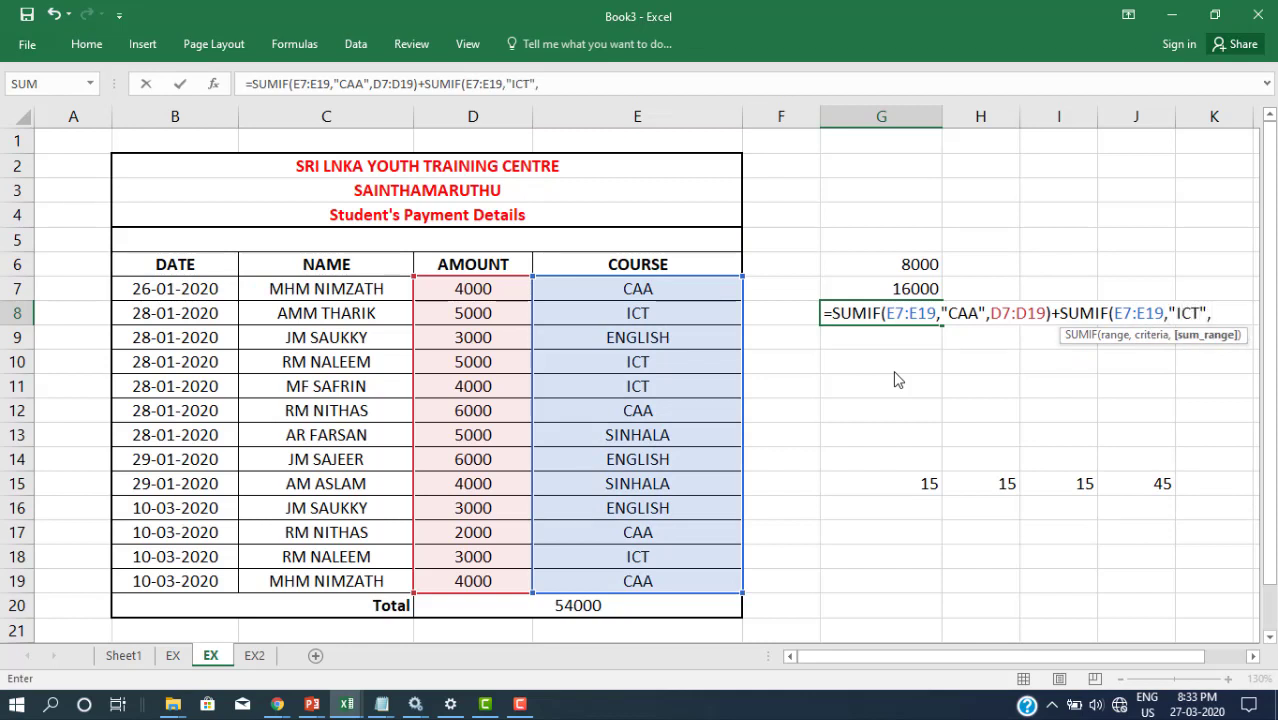
text(D7:)
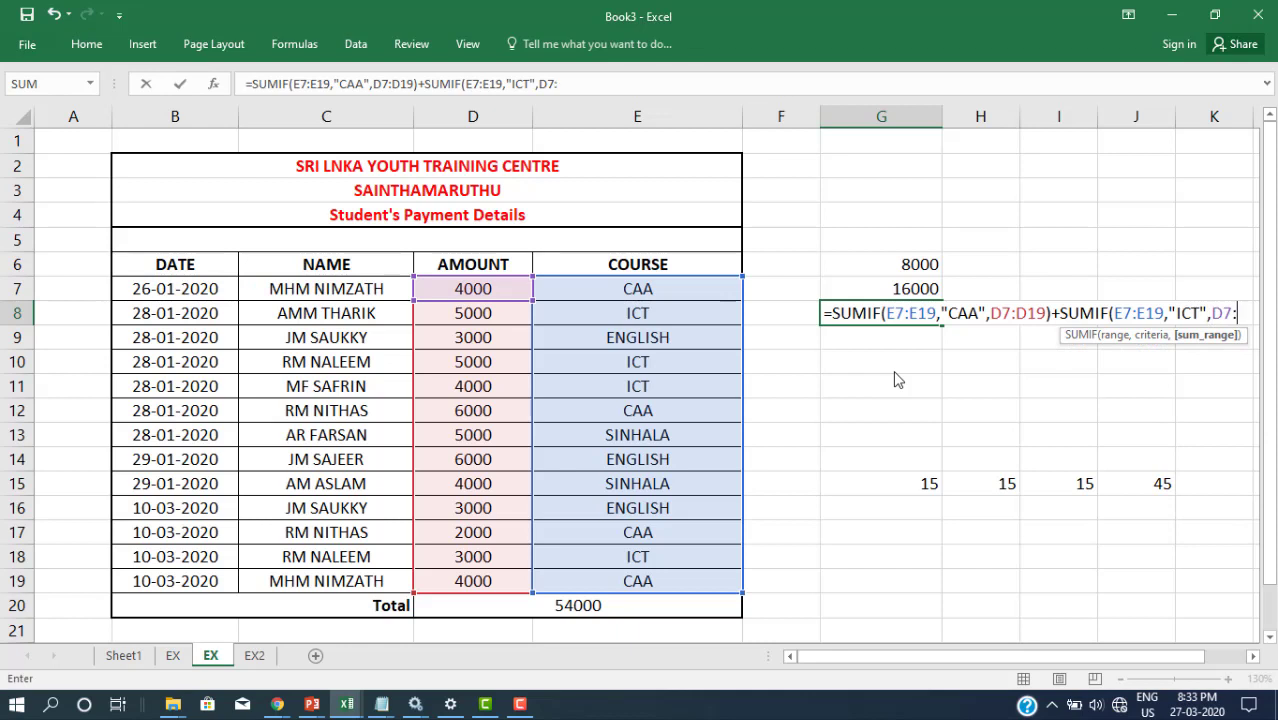
text(D19)
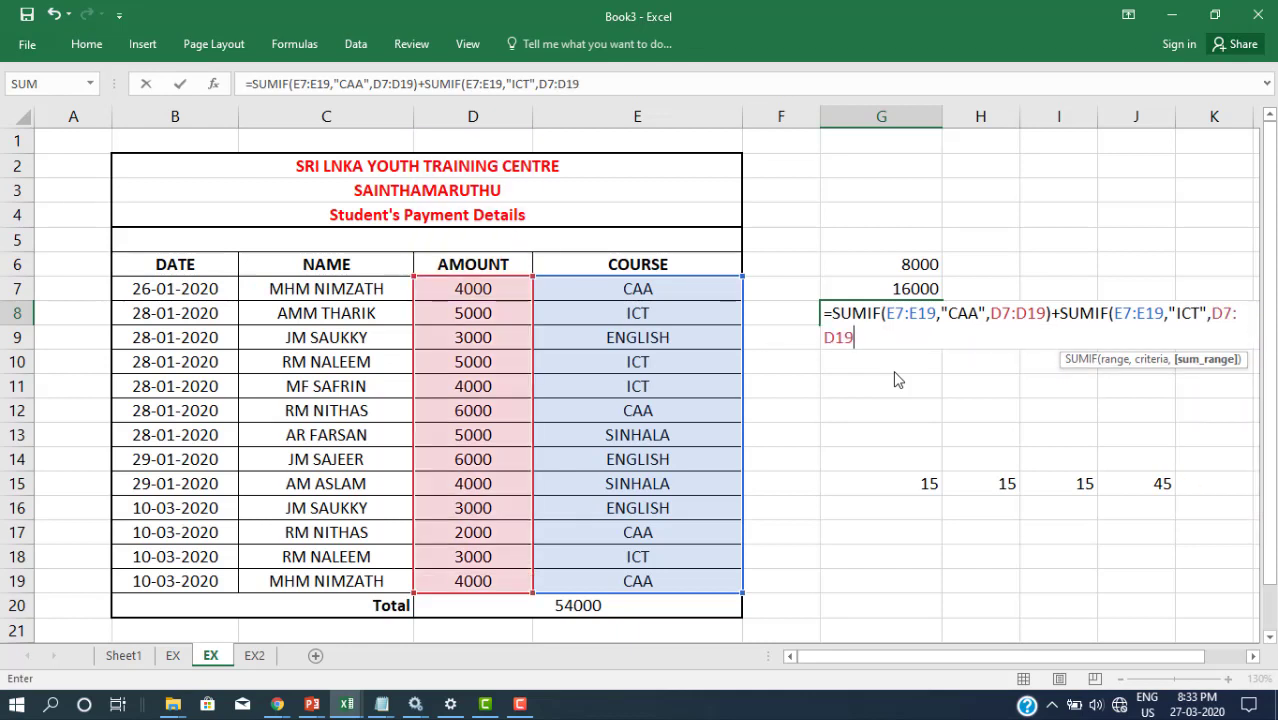
text())
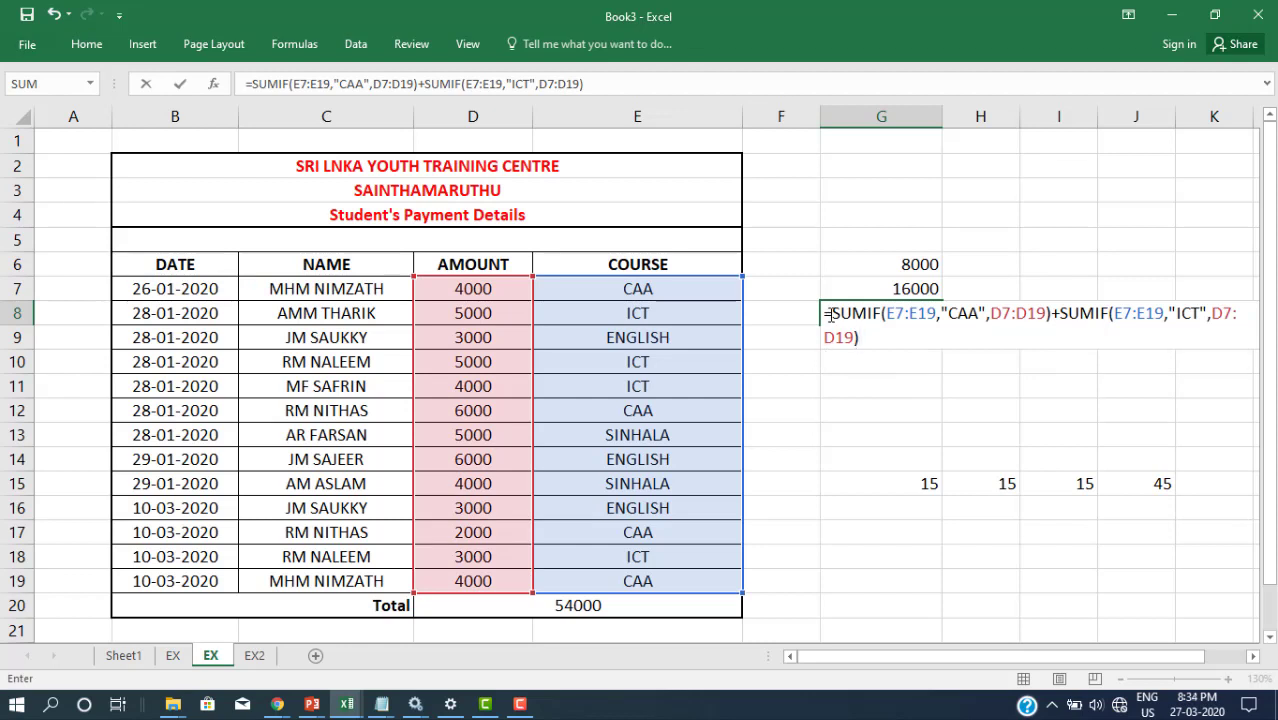
drag(830, 313, 924, 348)
key(Return)
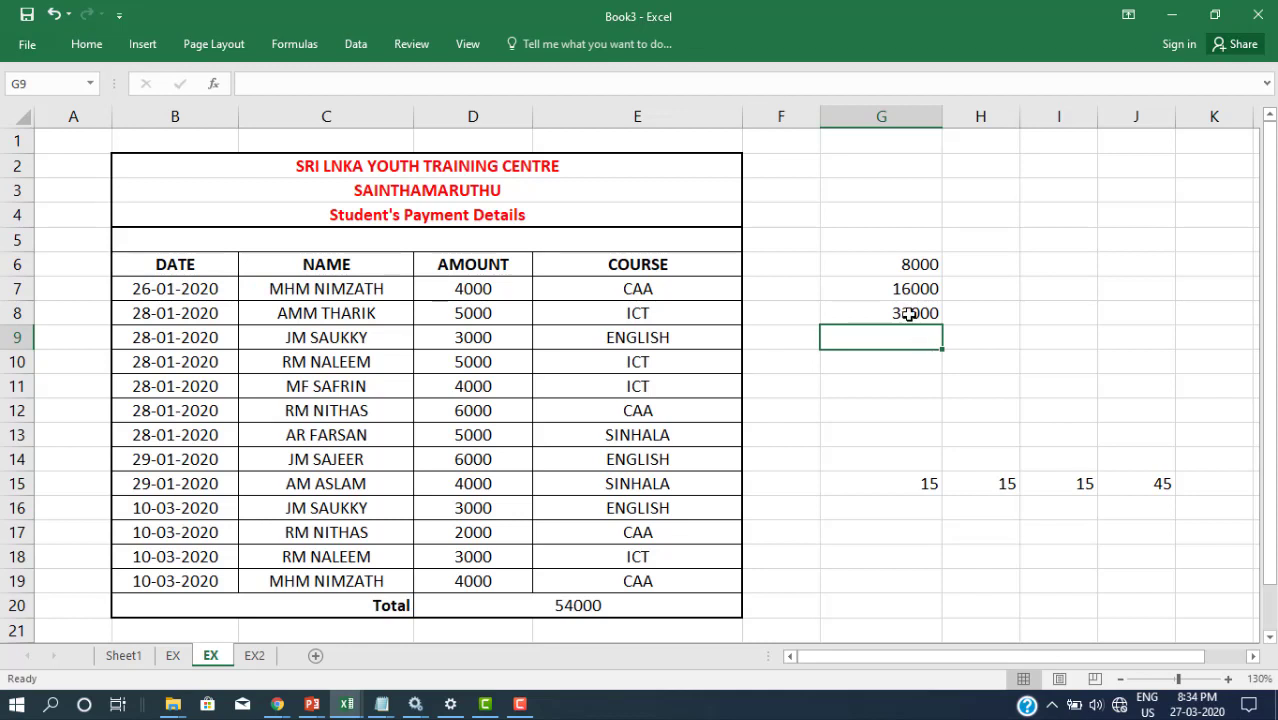
click(908, 314)
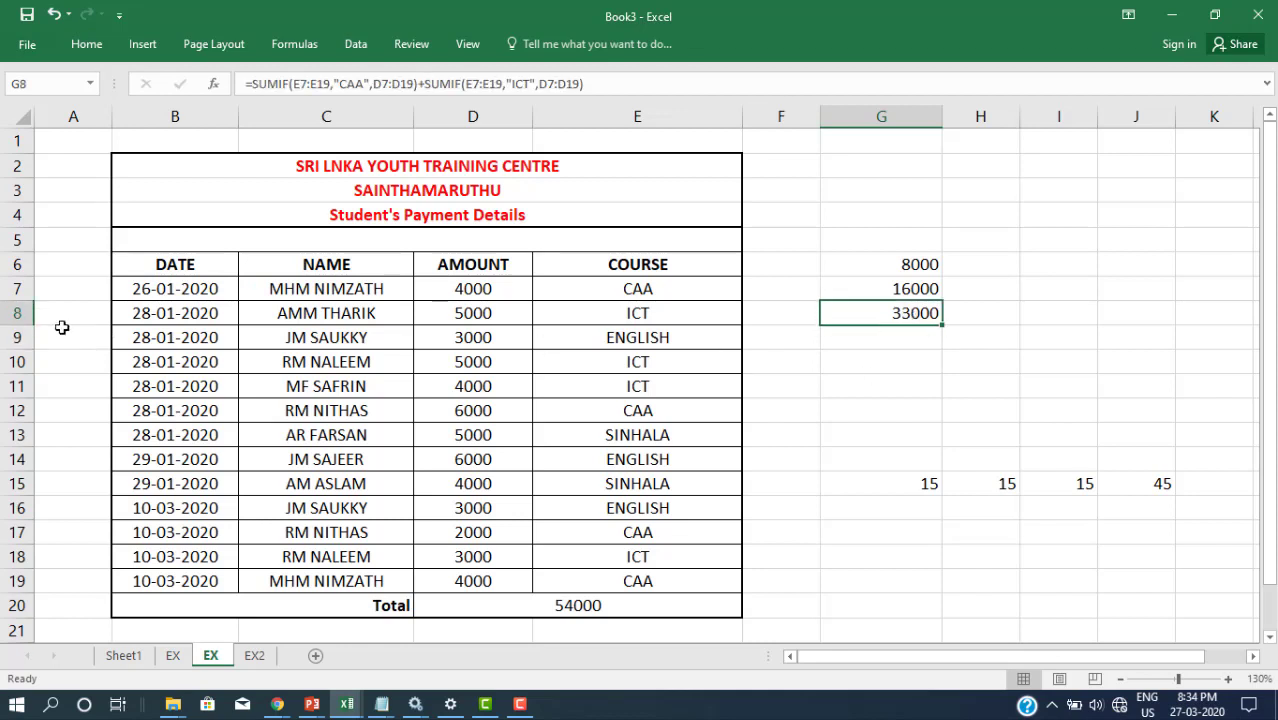
click(7, 316)
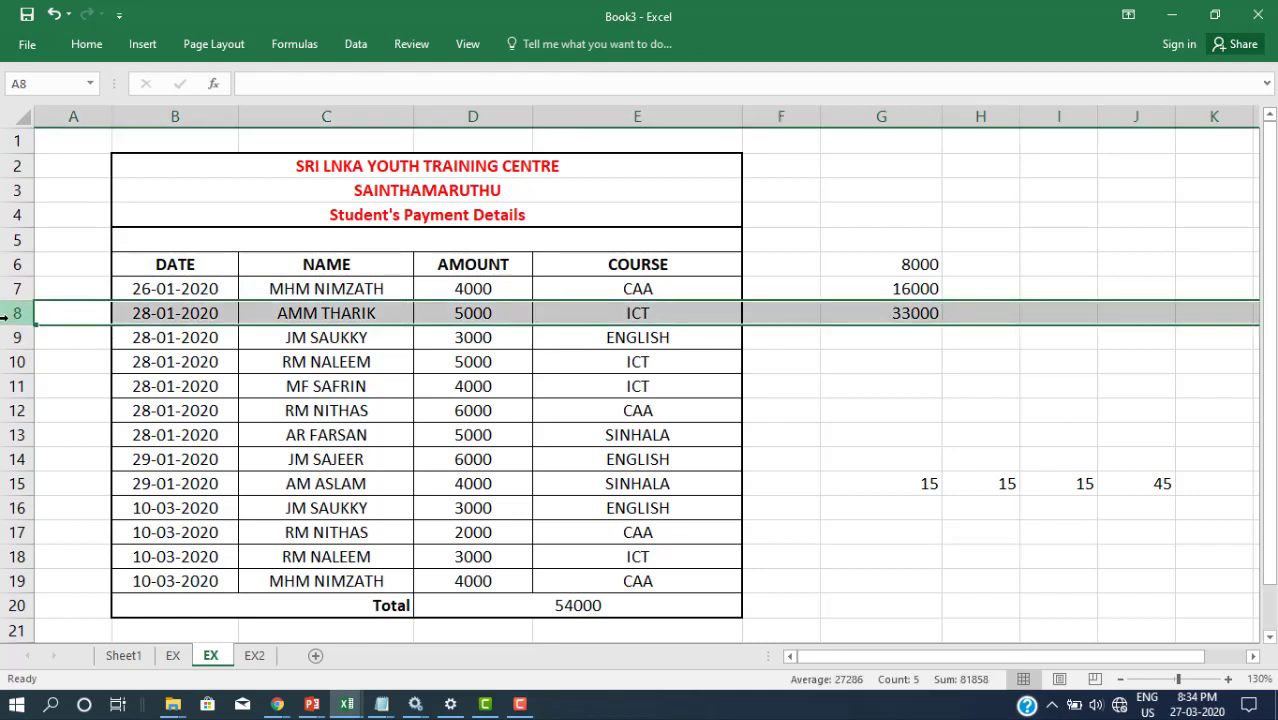
click(7, 364)
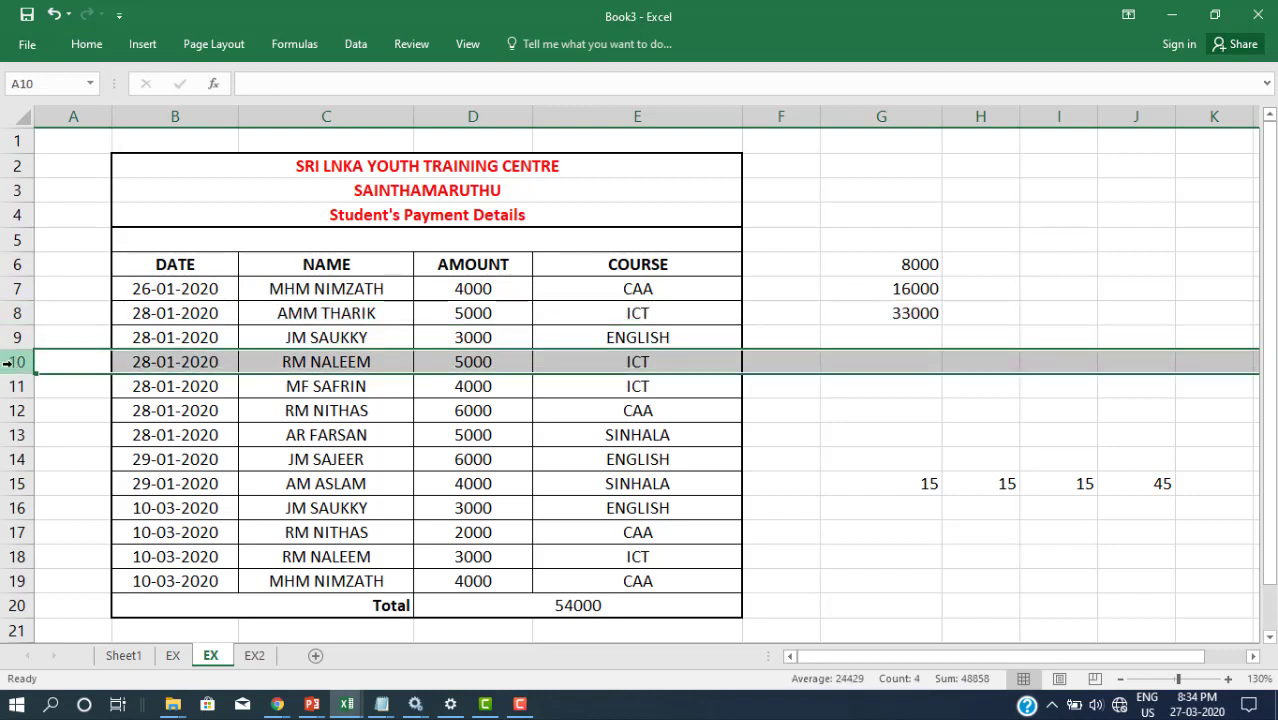
click(8, 389)
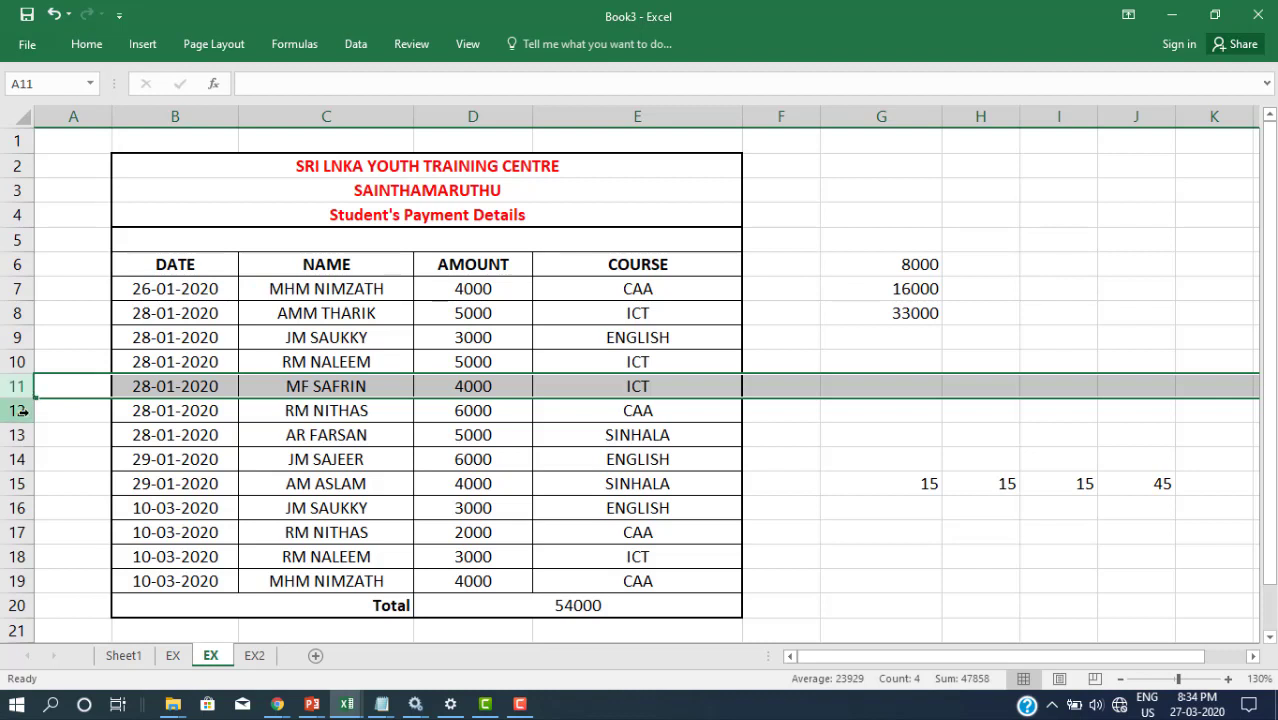
click(18, 557)
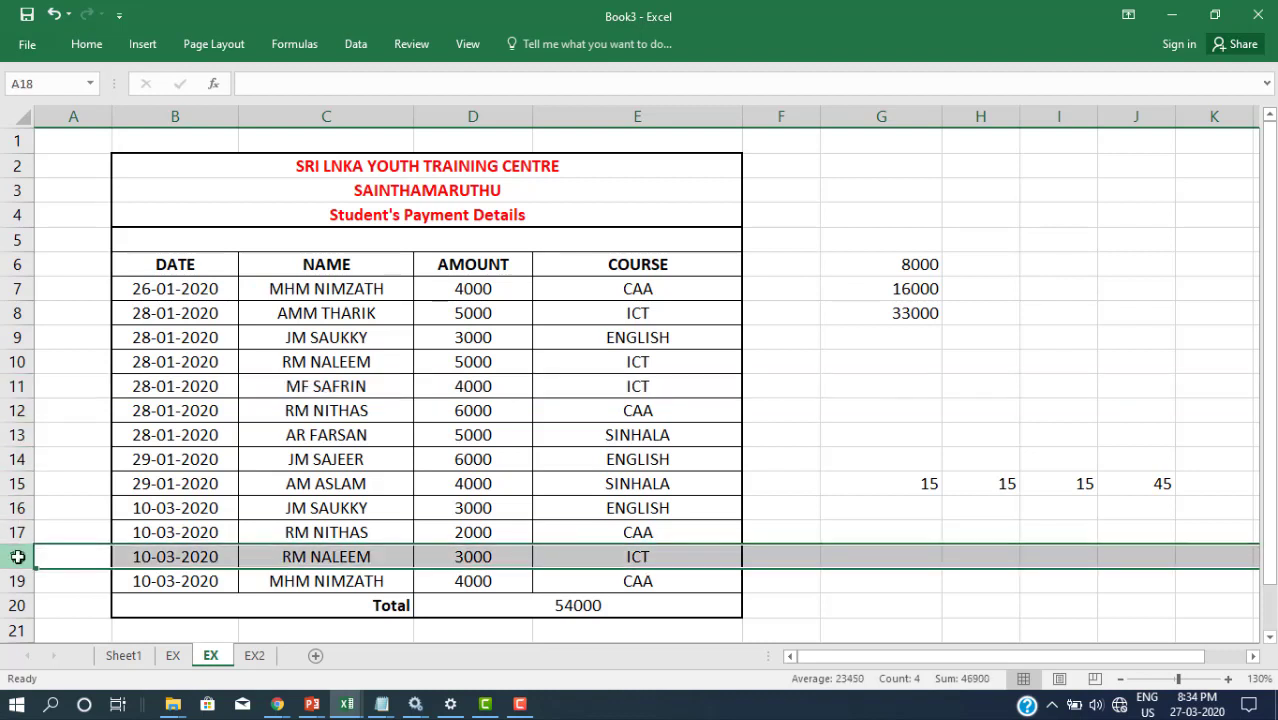
click(900, 333)
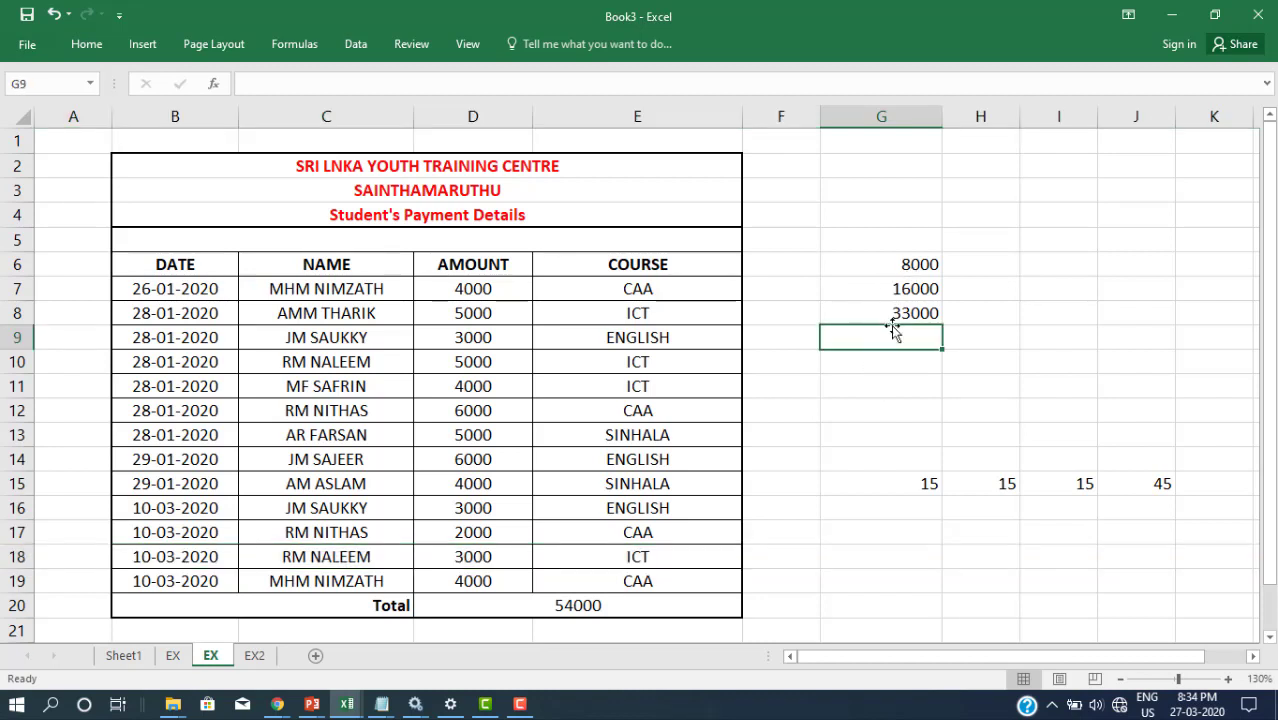
click(893, 318)
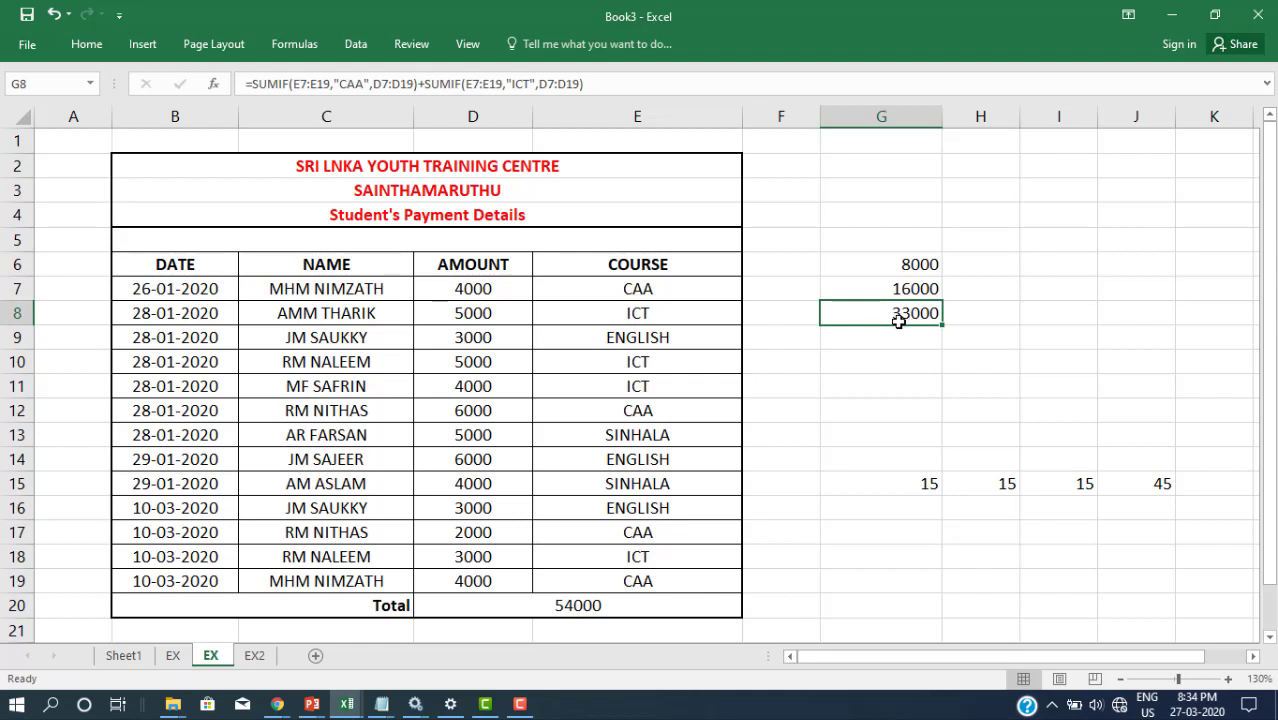